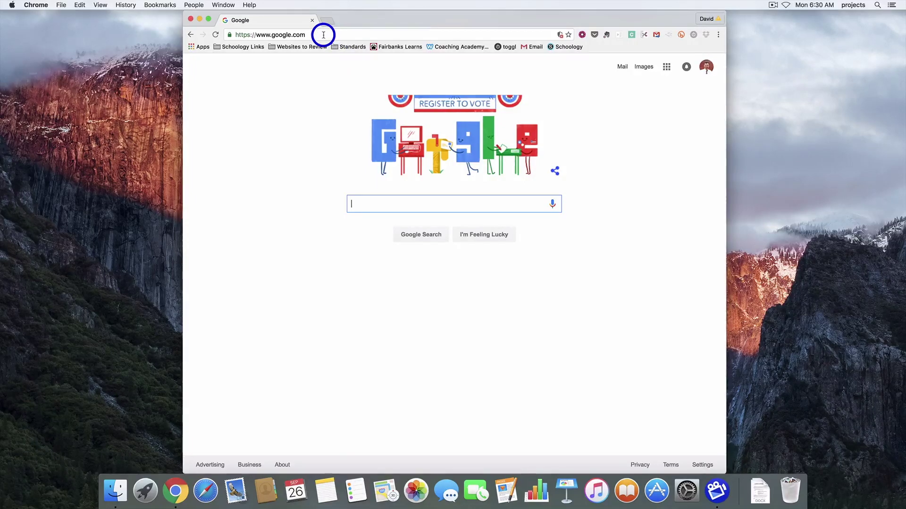
# Load playposit.com in Chrome in place of the Google start page.
pyautogui.click(324, 35)
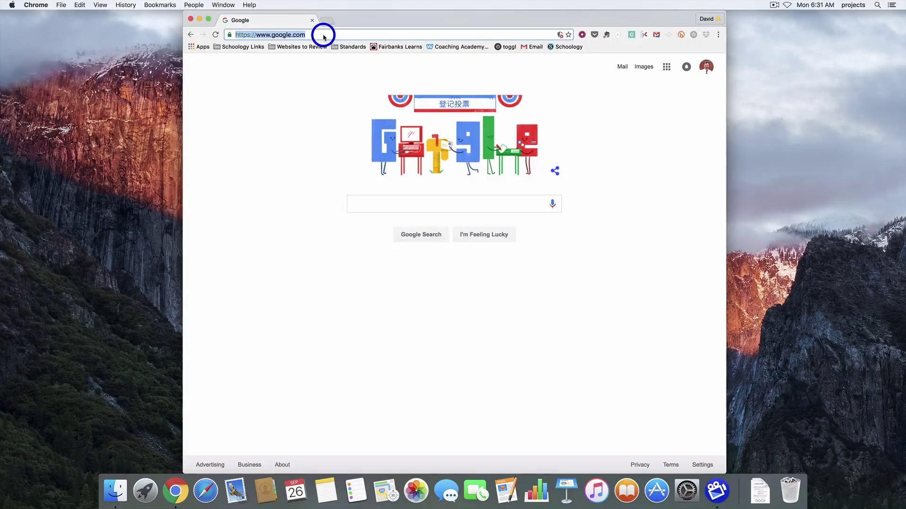
pyautogui.write('playposit.com')
pyautogui.press('Return')
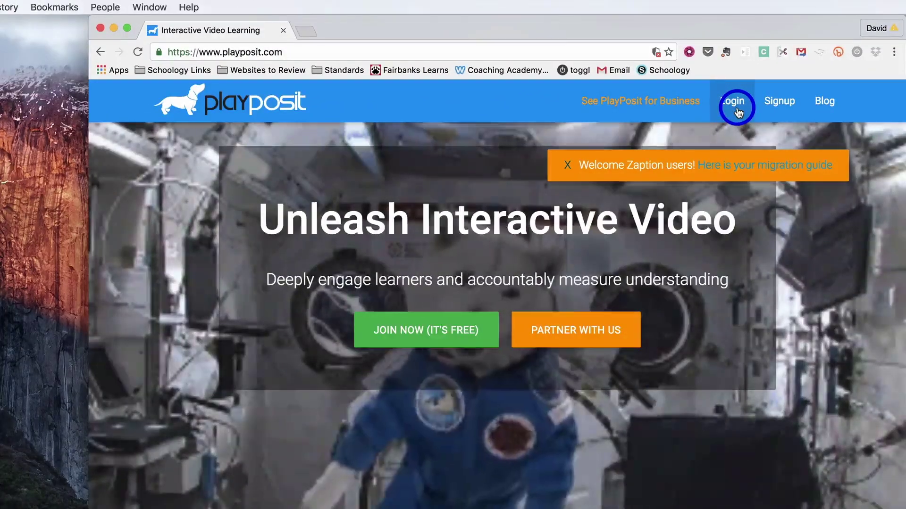
# Log in to PlayPosit with the teacher's Google account and allow the requested permissions.
pyautogui.click(736, 106)
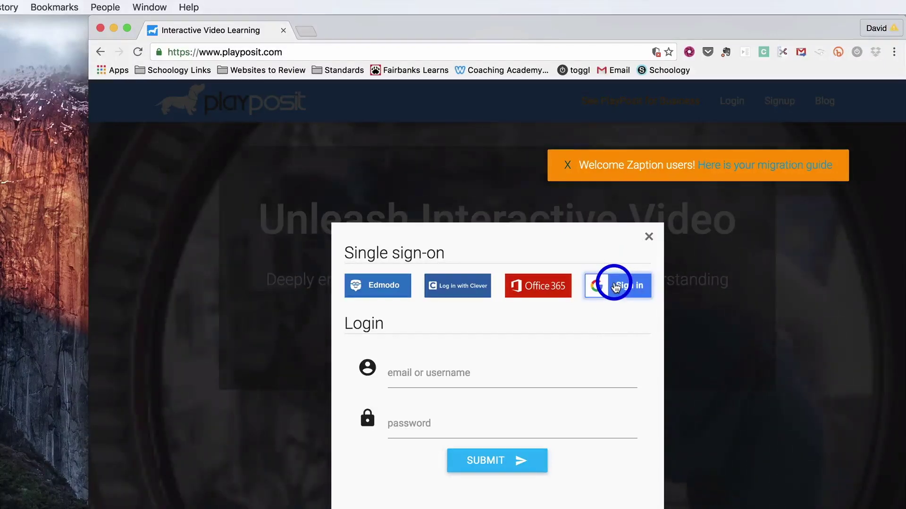
pyautogui.click(614, 284)
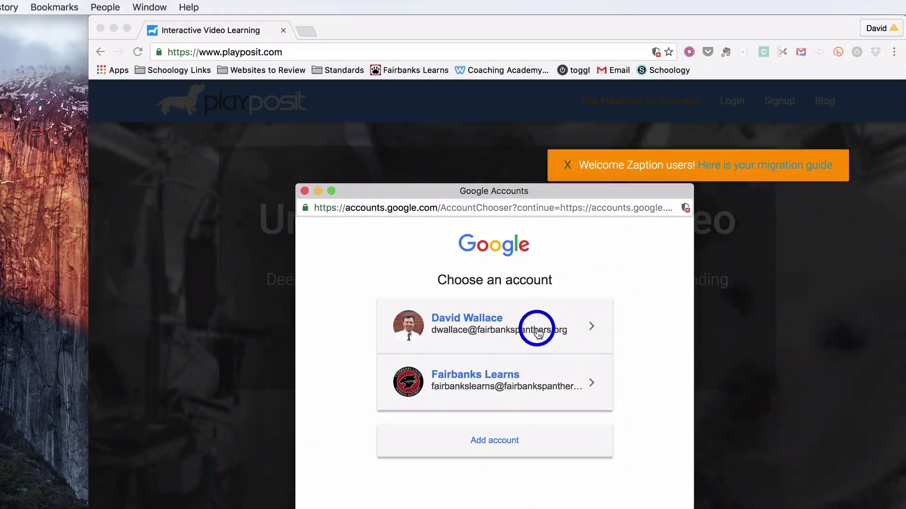
pyautogui.click(537, 329)
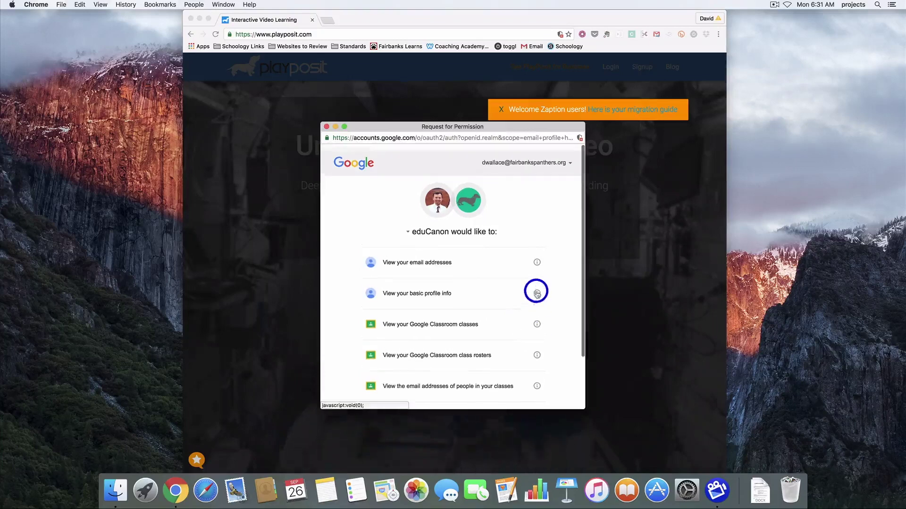
pyautogui.scroll(-5, 537, 312)
pyautogui.click(530, 390)
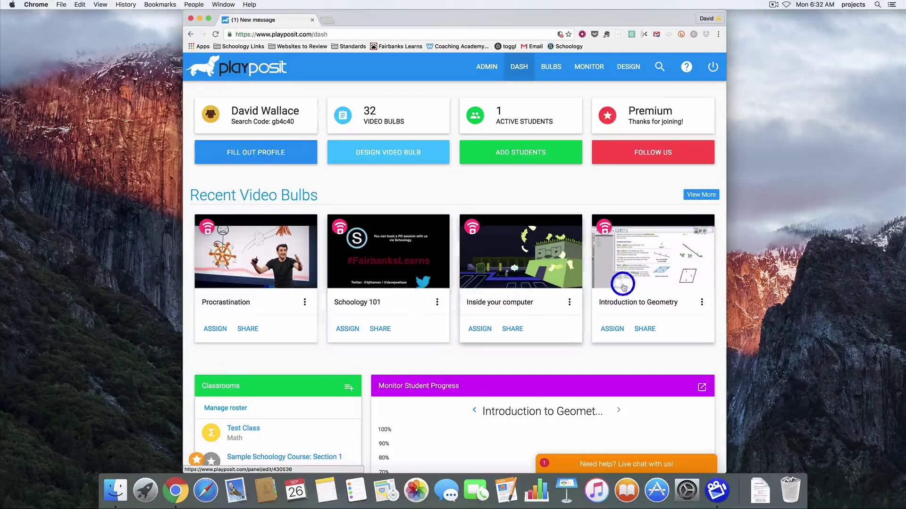
pyautogui.scroll(-5, 460, 289)
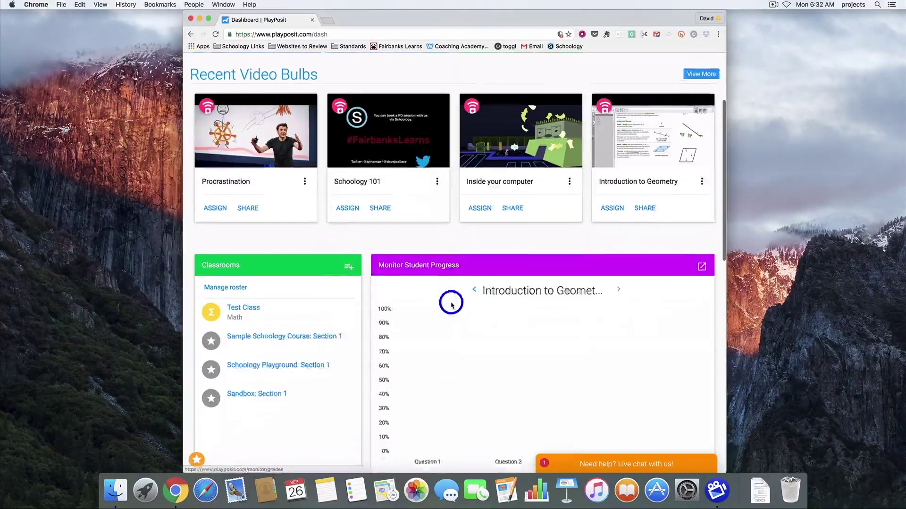
pyautogui.scroll(-3, 453, 297)
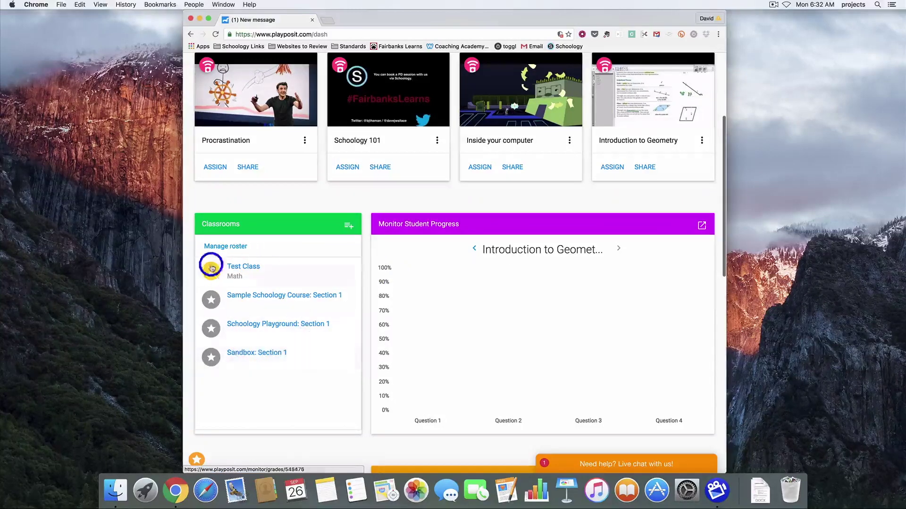
pyautogui.scroll(-1, 269, 319)
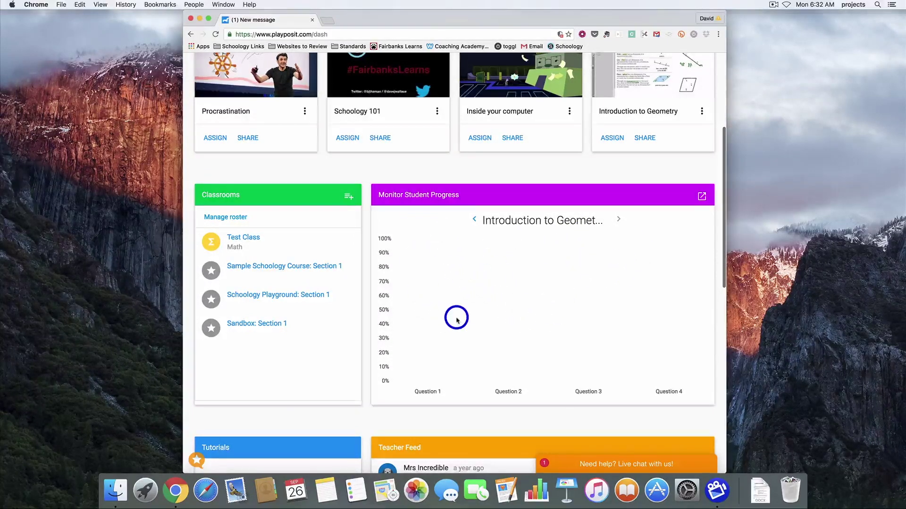
pyautogui.scroll(-5, 457, 318)
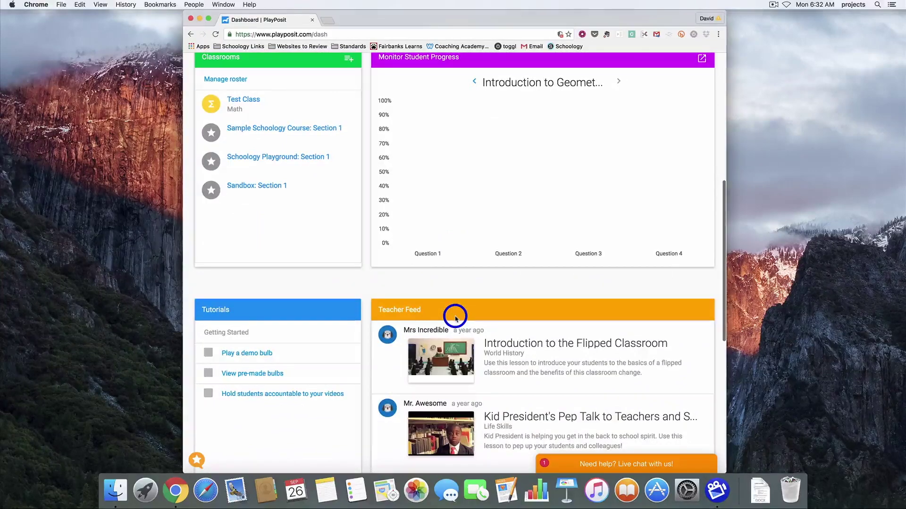
pyautogui.scroll(-5, 455, 313)
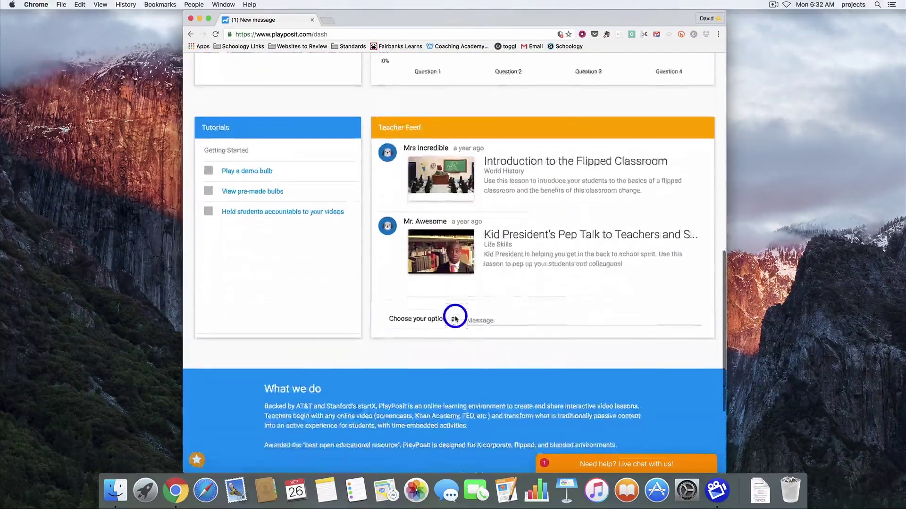
pyautogui.scroll(15, 454, 314)
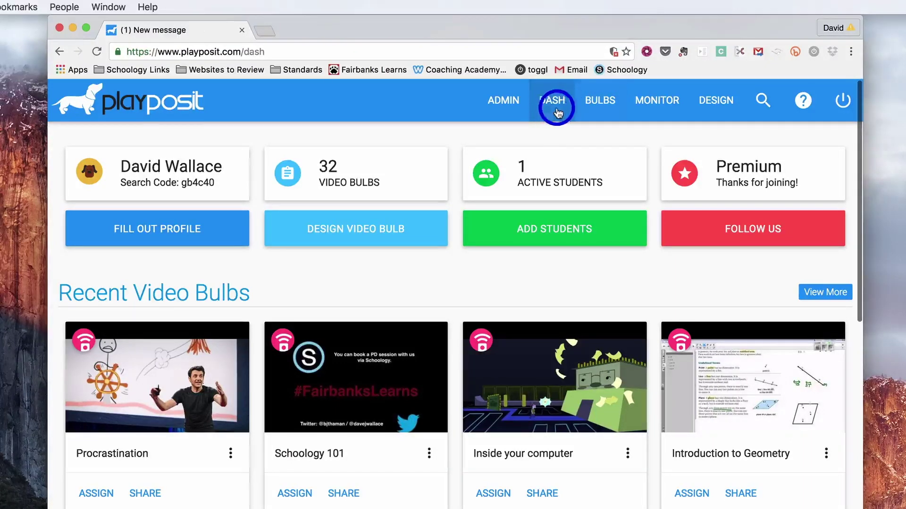
# Show the teacher's own bulbs under Bulbs > My Bulbs.
pyautogui.click(604, 101)
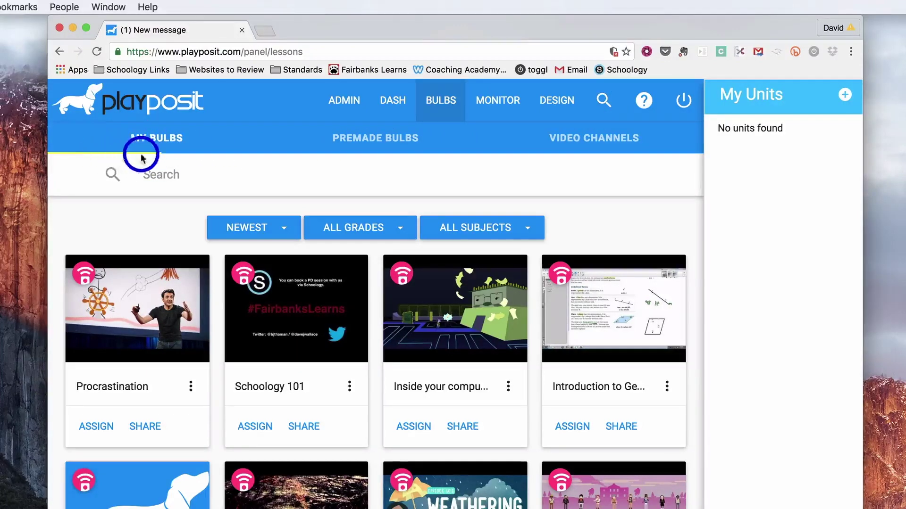
pyautogui.click(152, 141)
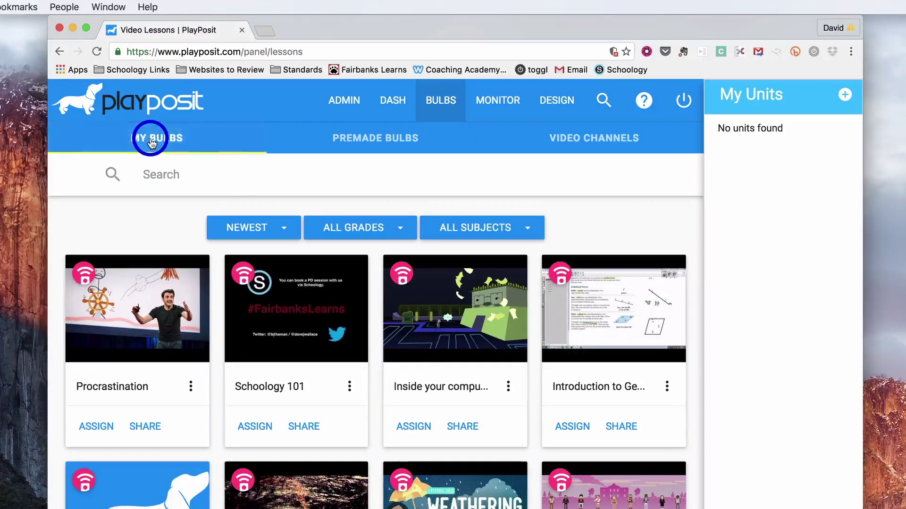
pyautogui.scroll(-5, 215, 249)
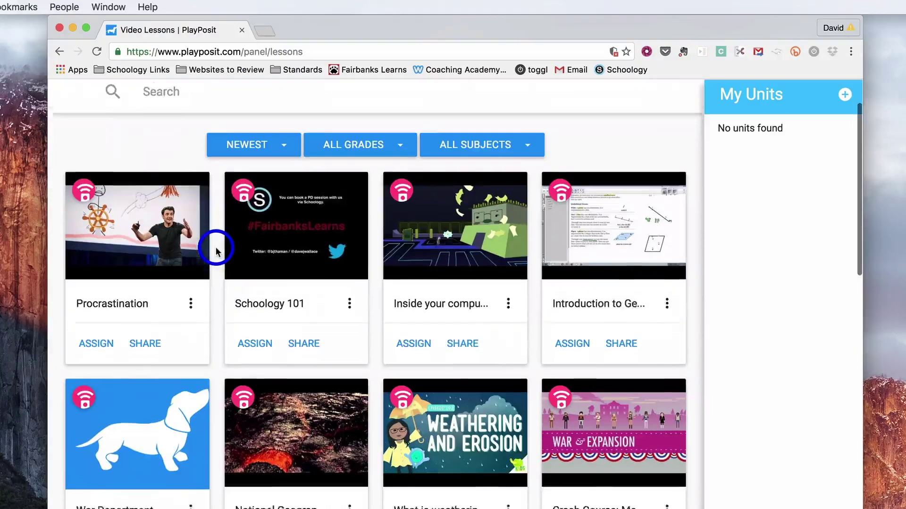
pyautogui.scroll(-5, 214, 249)
pyautogui.scroll(-3, 214, 249)
pyautogui.scroll(-4, 214, 250)
pyautogui.scroll(-3, 214, 250)
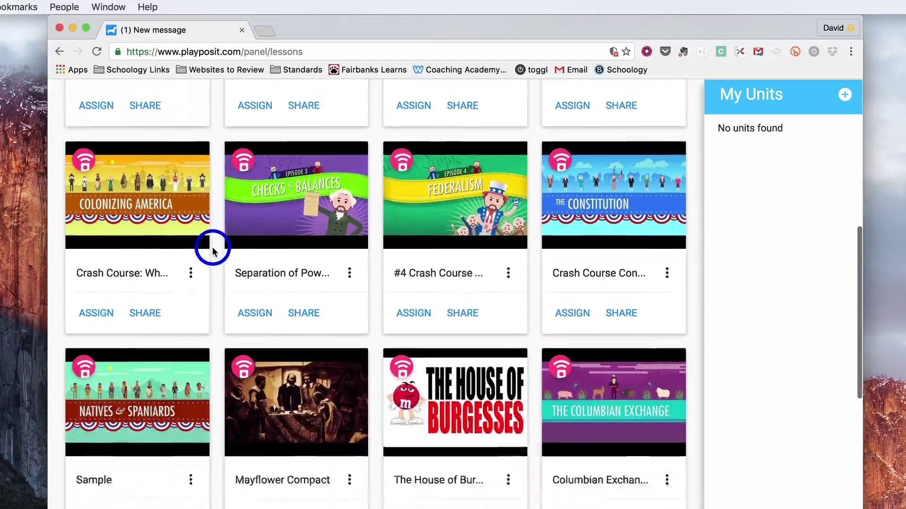
pyautogui.scroll(-3, 214, 249)
pyautogui.scroll(-4, 215, 249)
pyautogui.scroll(-4, 215, 249)
pyautogui.scroll(-4, 215, 249)
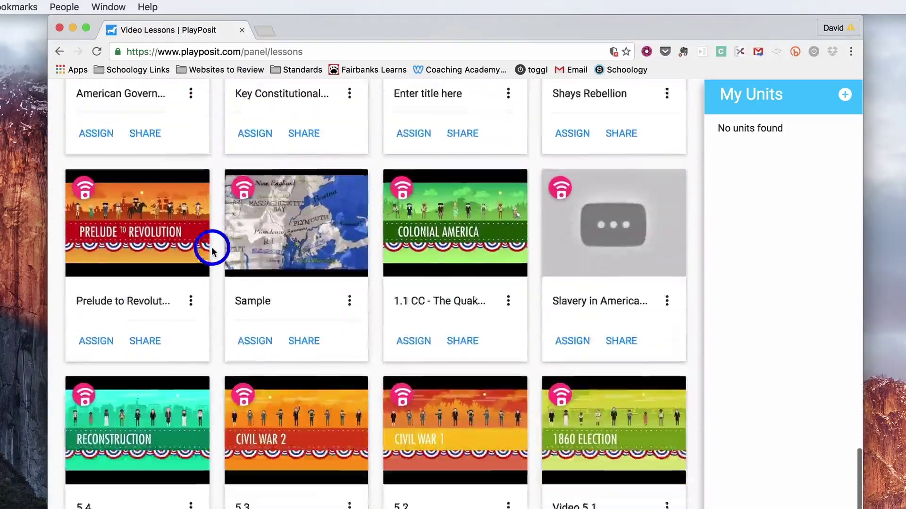
pyautogui.scroll(-5, 214, 250)
pyautogui.scroll(10, 215, 249)
pyautogui.scroll(8, 215, 249)
pyautogui.scroll(4, 214, 249)
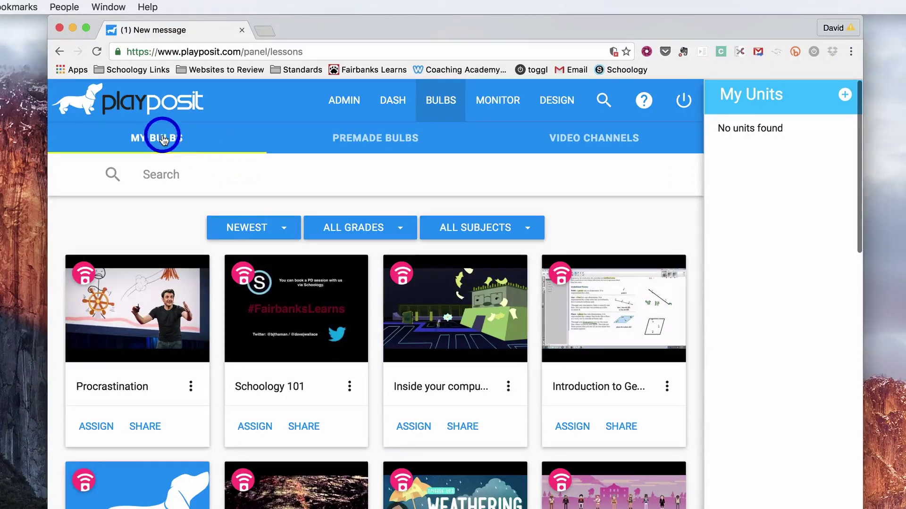
# Filter Premade Bulbs to 6th–8th grade English lessons, leaving content type unchanged.
pyautogui.click(362, 139)
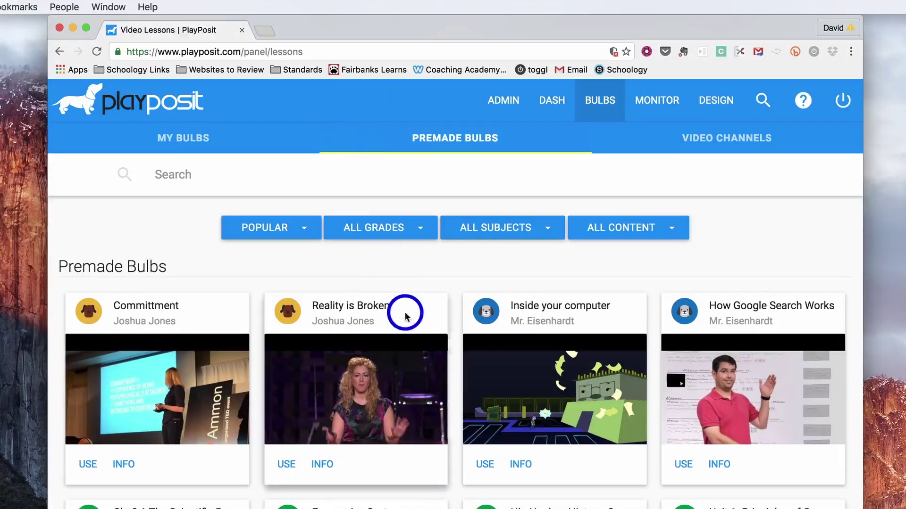
pyautogui.scroll(-10, 405, 313)
pyautogui.scroll(-5, 404, 313)
pyautogui.scroll(-10, 404, 314)
pyautogui.scroll(-3, 405, 341)
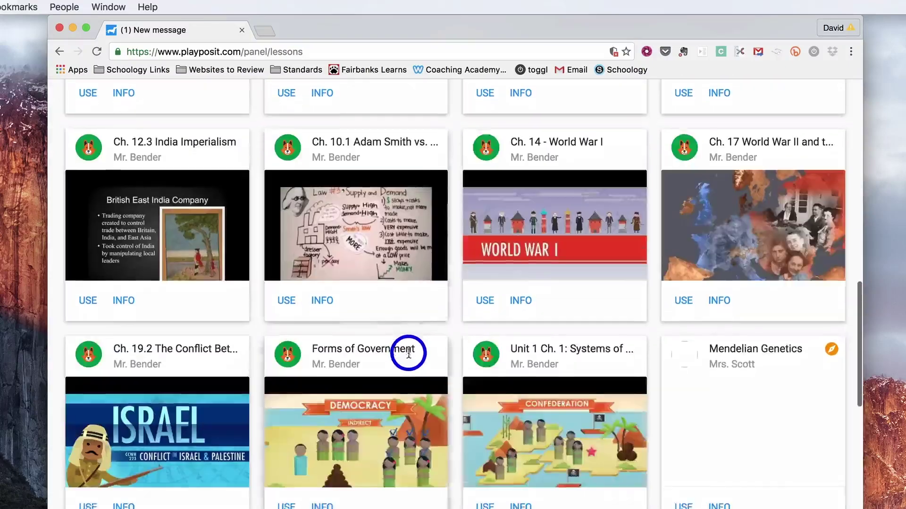
pyautogui.scroll(-5, 407, 350)
pyautogui.scroll(-3, 409, 355)
pyautogui.scroll(-5, 409, 356)
pyautogui.scroll(-8, 409, 355)
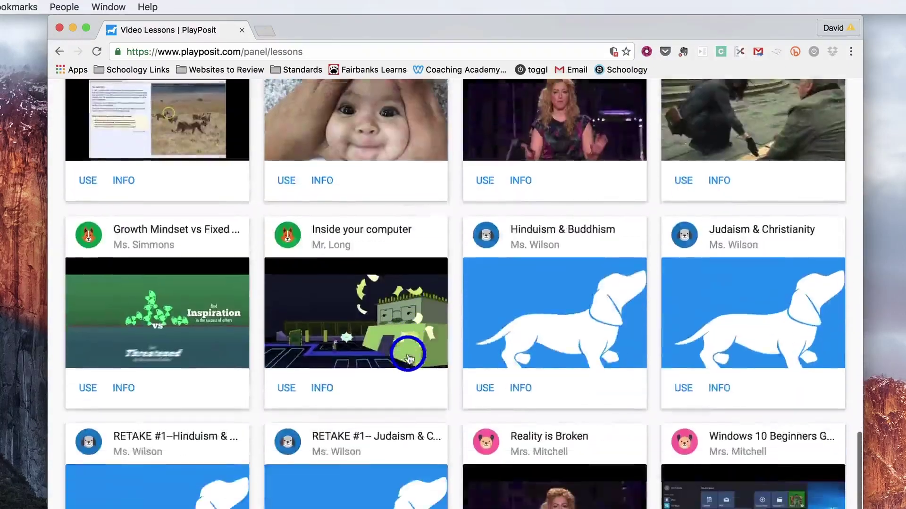
pyautogui.scroll(-5, 409, 356)
pyautogui.scroll(-5, 409, 355)
pyautogui.scroll(-8, 409, 356)
pyautogui.scroll(-5, 410, 355)
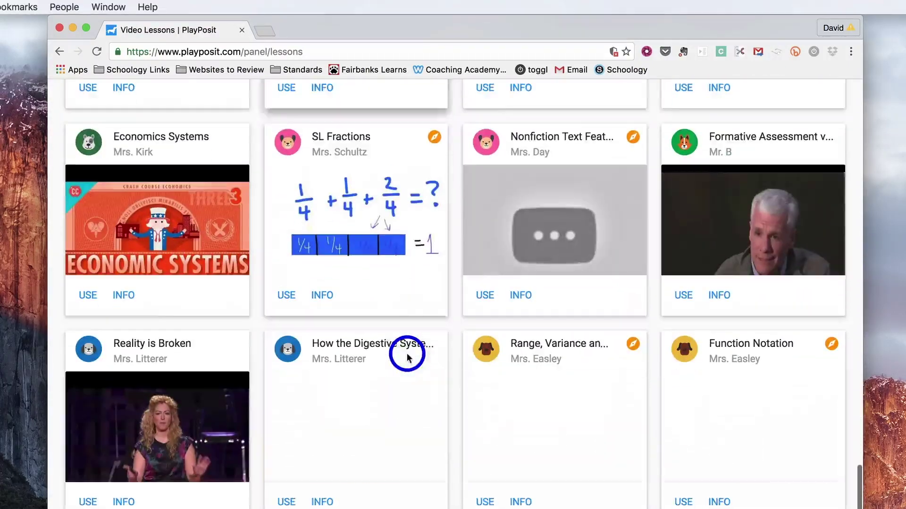
pyautogui.scroll(-3, 409, 356)
pyautogui.scroll(-3, 409, 356)
pyautogui.scroll(-8, 407, 355)
pyautogui.scroll(-3, 407, 356)
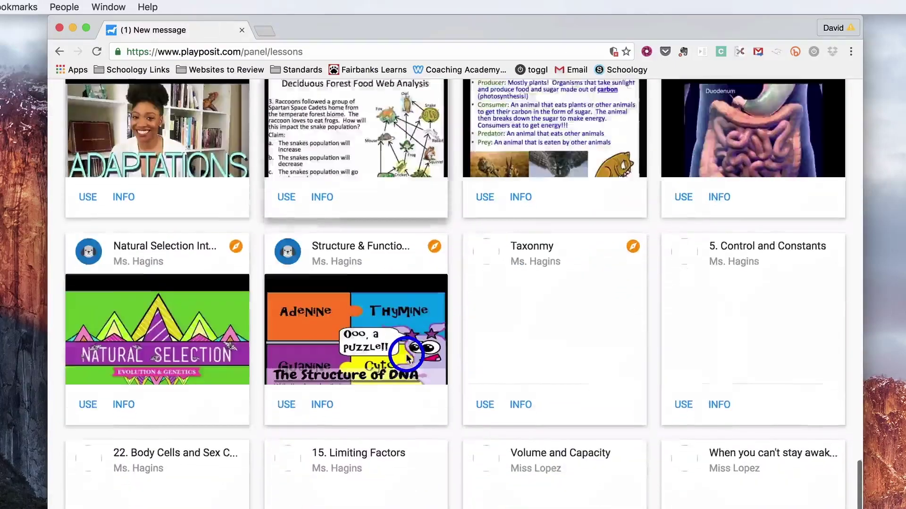
pyautogui.scroll(-3, 407, 355)
pyautogui.scroll(-3, 407, 356)
pyautogui.scroll(-3, 407, 356)
pyautogui.scroll(-3, 407, 355)
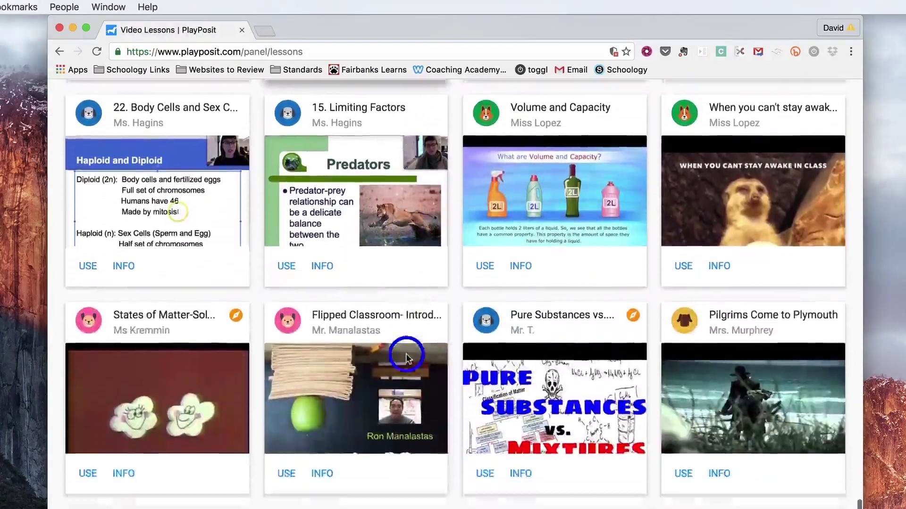
pyautogui.scroll(-3, 407, 356)
pyautogui.scroll(-2, 407, 355)
pyautogui.scroll(-5, 407, 356)
pyautogui.scroll(-5, 407, 356)
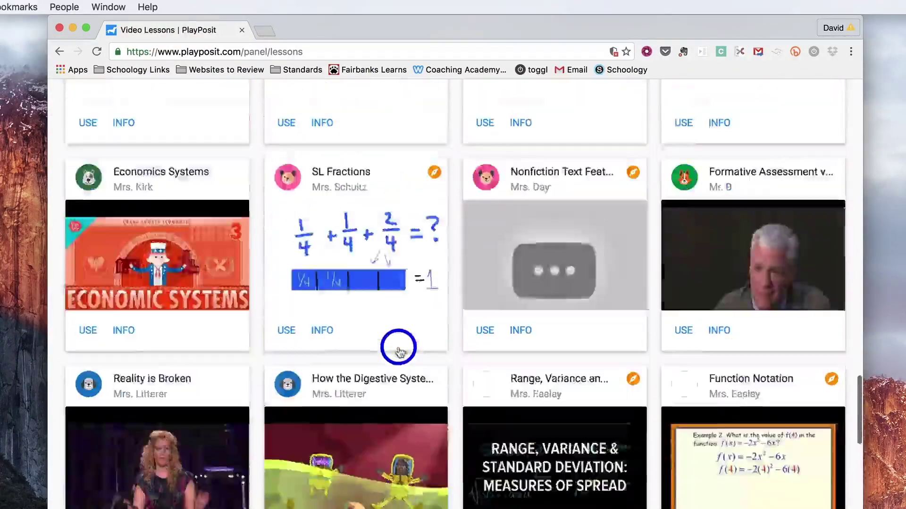
pyautogui.scroll(-5, 407, 356)
pyautogui.scroll(-4, 397, 347)
pyautogui.scroll(20, 397, 348)
pyautogui.scroll(2, 404, 333)
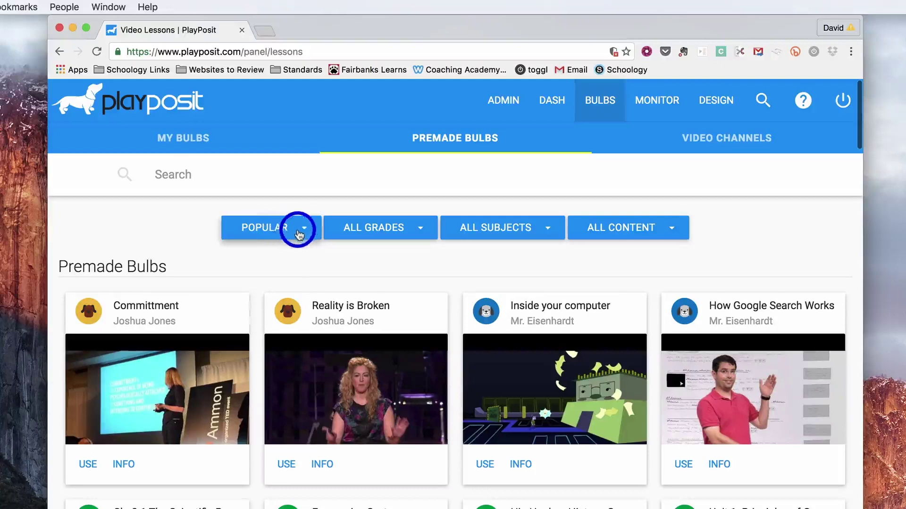
pyautogui.click(350, 229)
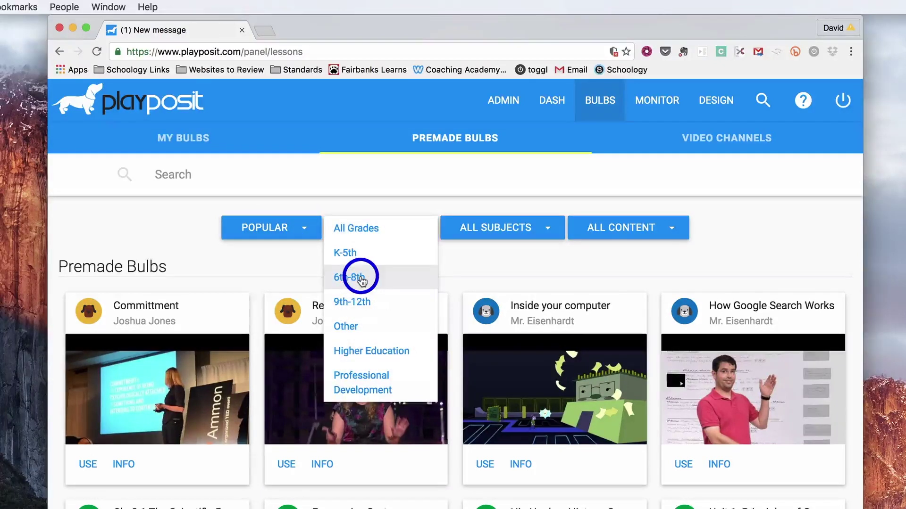
pyautogui.click(349, 278)
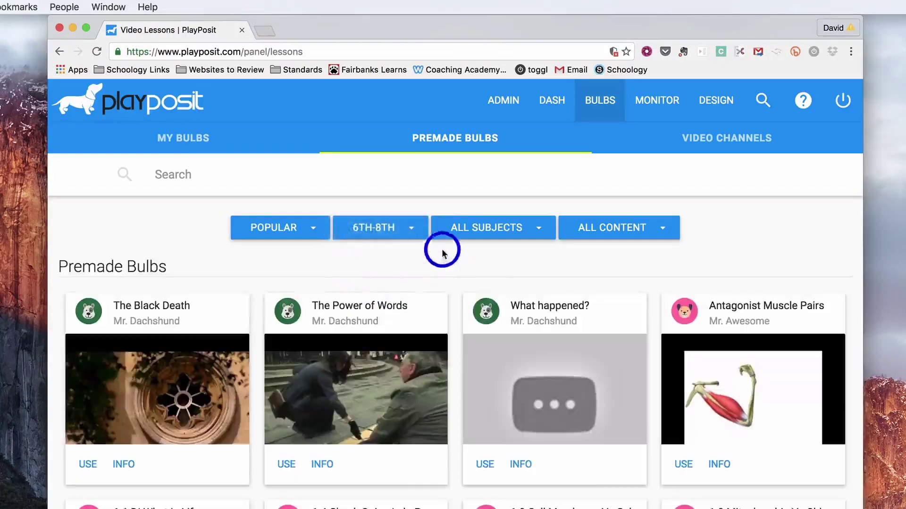
pyautogui.click(482, 229)
pyautogui.click(467, 277)
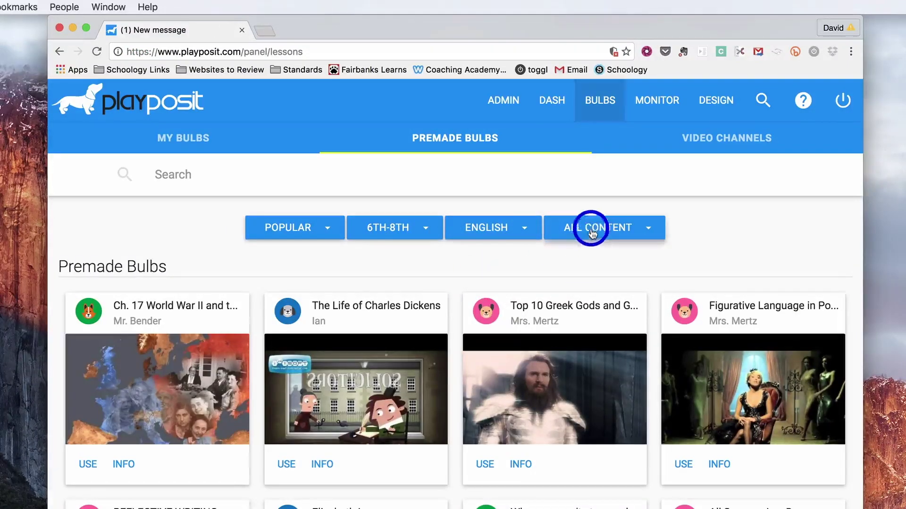
pyautogui.click(591, 228)
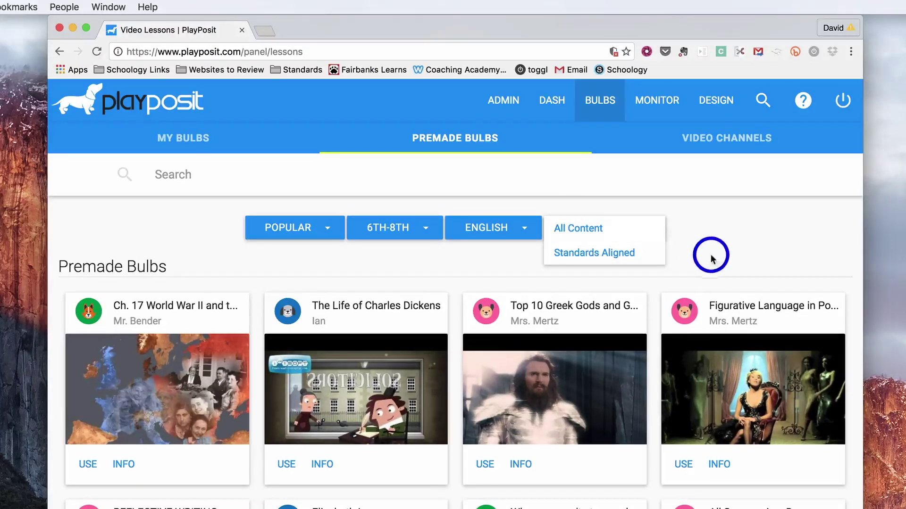
pyautogui.click(737, 253)
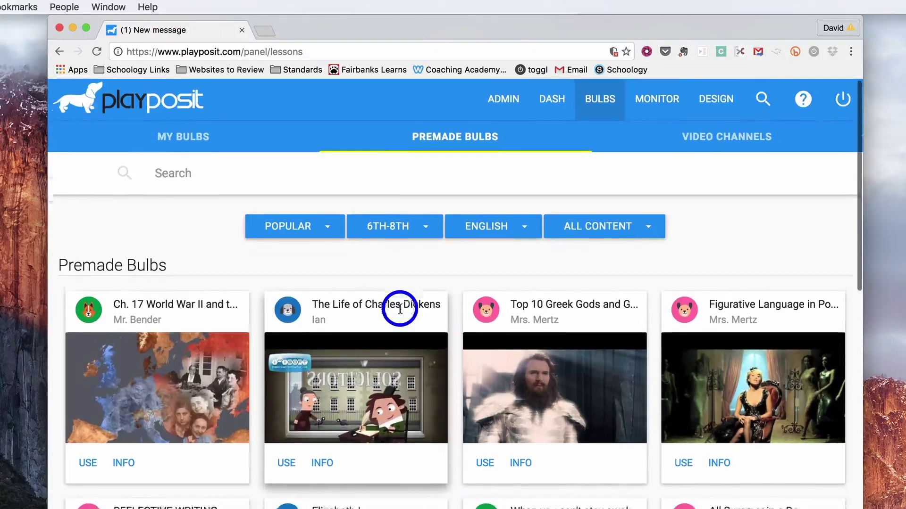
pyautogui.scroll(-5, 399, 311)
pyautogui.scroll(-1, 400, 311)
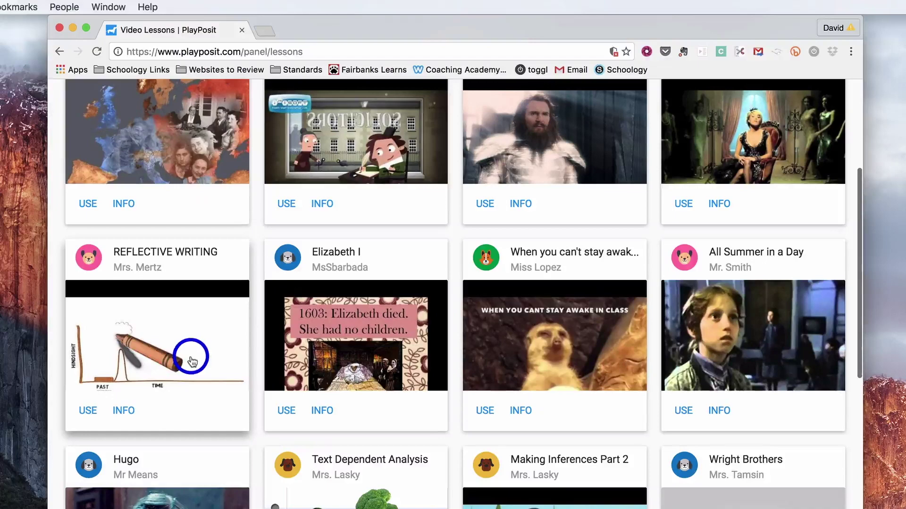
pyautogui.scroll(-5, 191, 357)
pyautogui.scroll(-4, 212, 361)
pyautogui.scroll(-3, 216, 368)
pyautogui.scroll(-2, 220, 371)
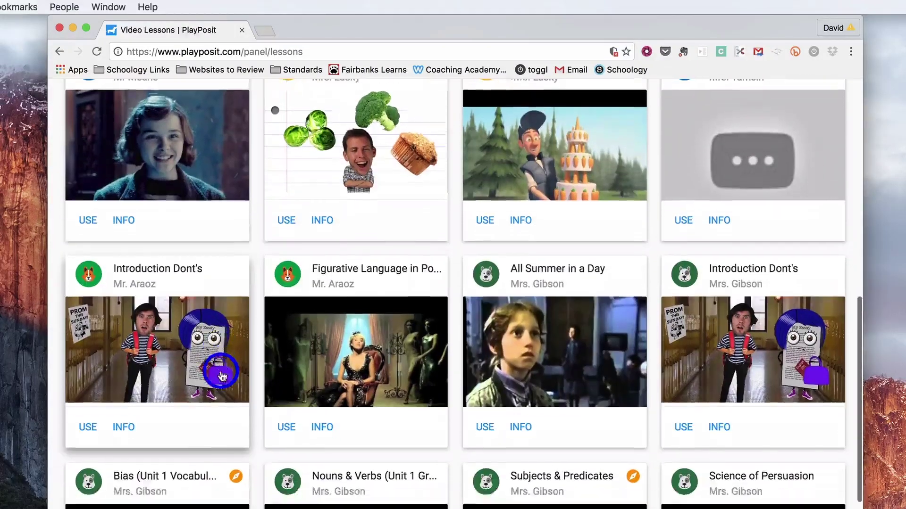
pyautogui.scroll(-2, 222, 374)
pyautogui.scroll(-2, 220, 373)
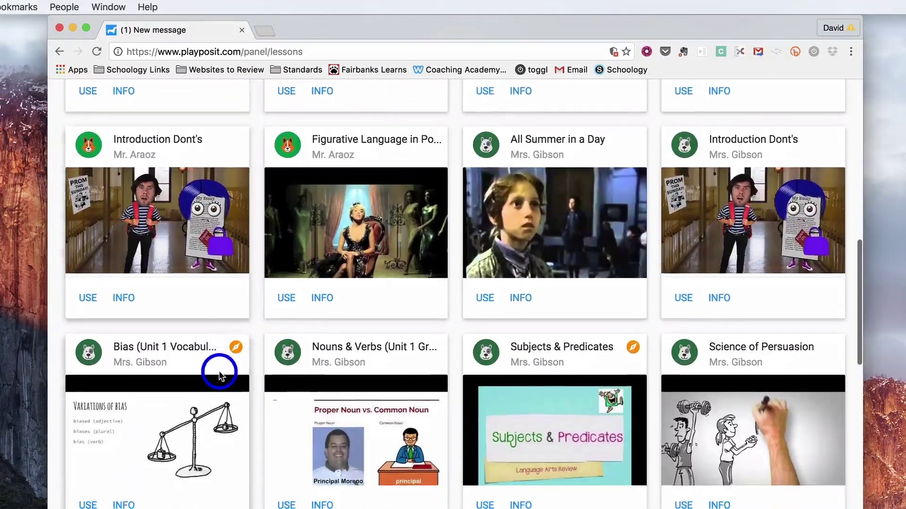
pyautogui.scroll(-1, 219, 373)
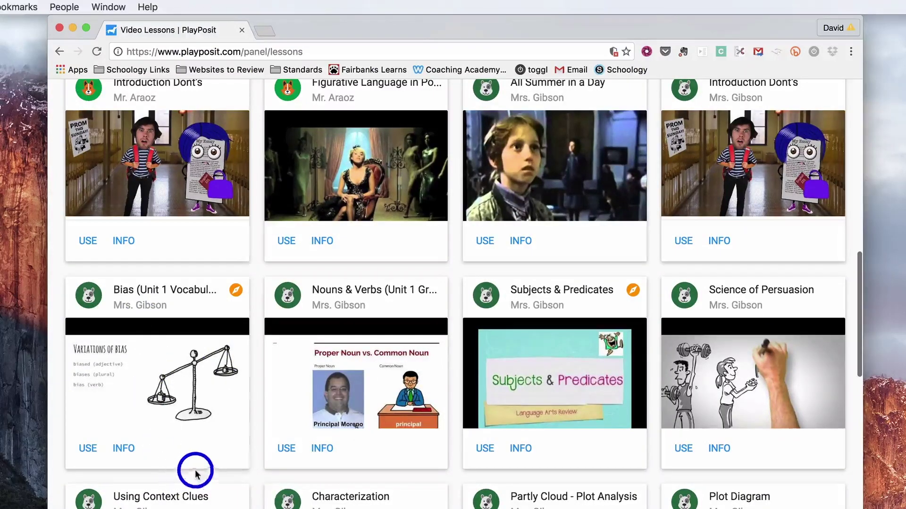
pyautogui.scroll(-2, 552, 495)
pyautogui.scroll(-5, 551, 496)
pyautogui.scroll(-4, 637, 495)
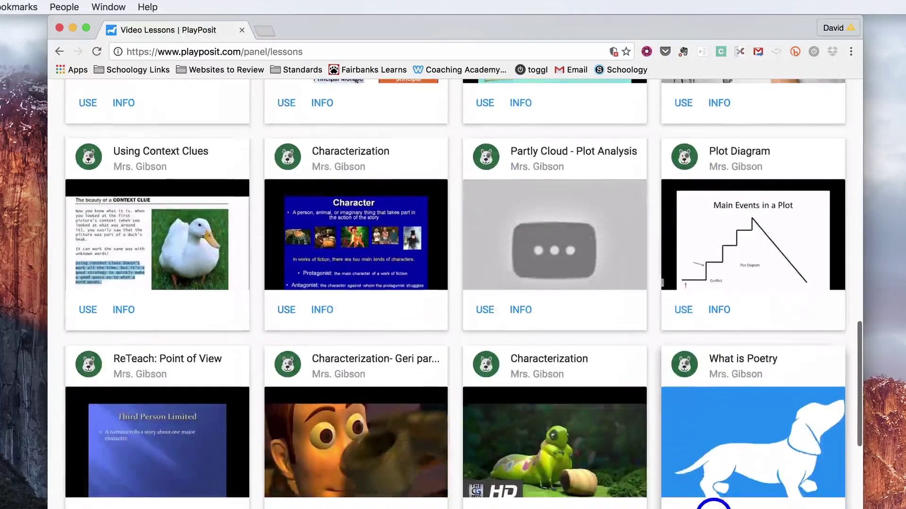
pyautogui.scroll(-4, 713, 495)
pyautogui.scroll(-4, 673, 482)
pyautogui.scroll(-2, 637, 460)
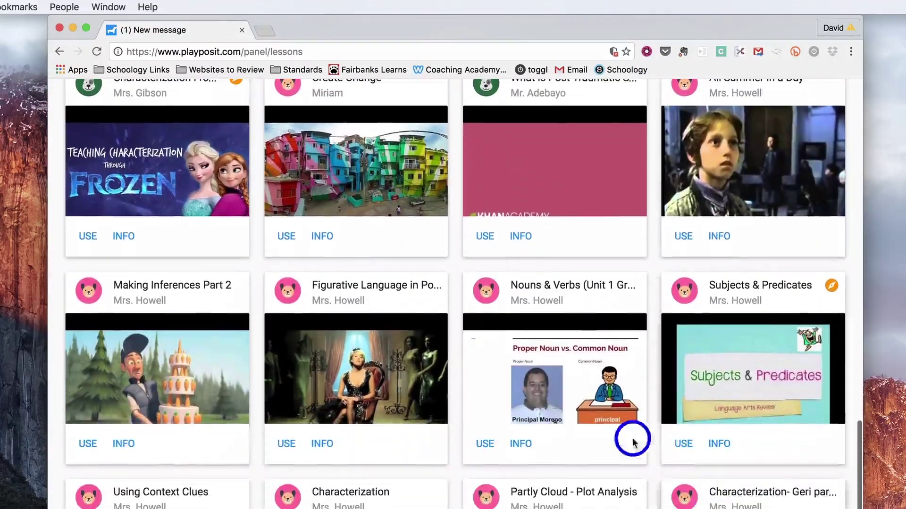
pyautogui.scroll(-3, 453, 354)
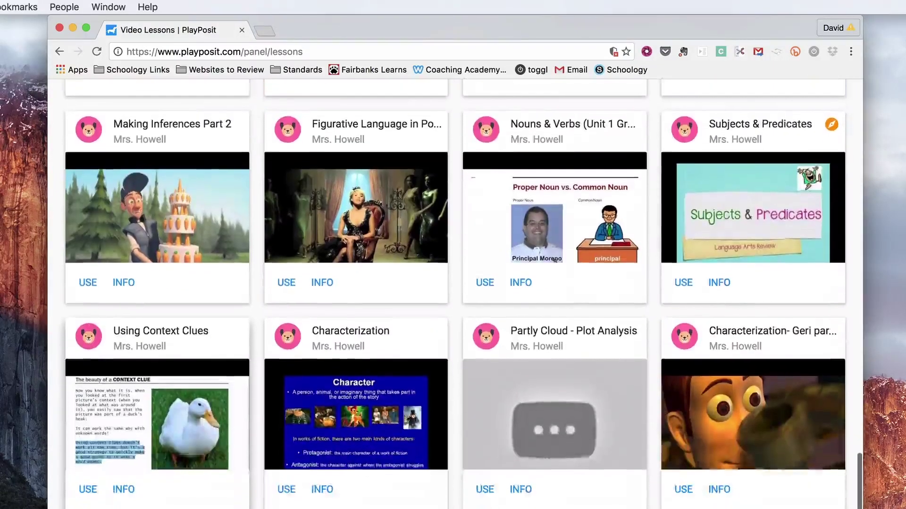
pyautogui.scroll(10, 453, 283)
pyautogui.scroll(10, 283, 255)
pyautogui.write('Main idea')
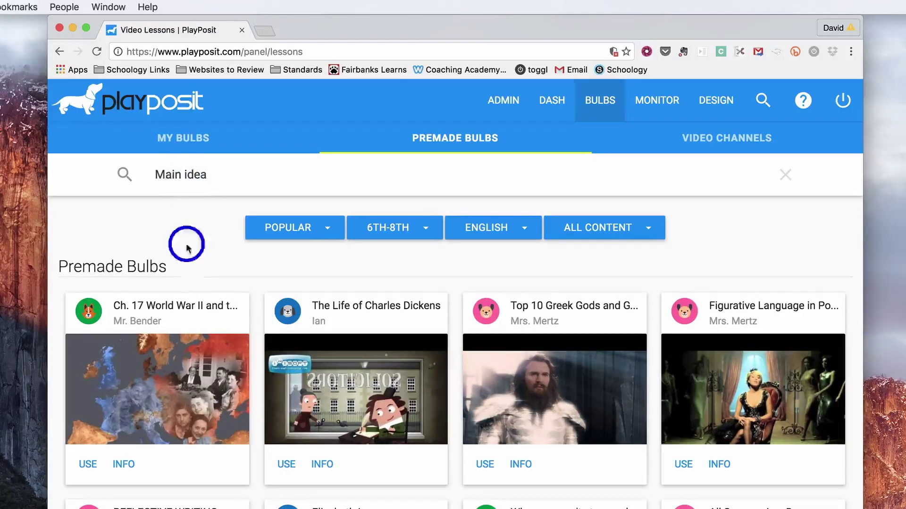
# Search premade bulbs for 'Main idea' and save an editable copy of a Main Idea bulb.
pyautogui.press('Return')
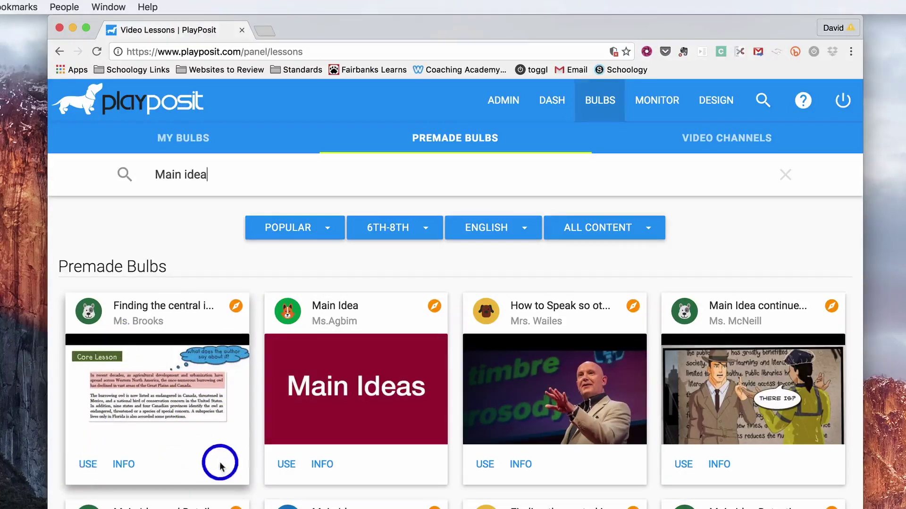
pyautogui.click(287, 464)
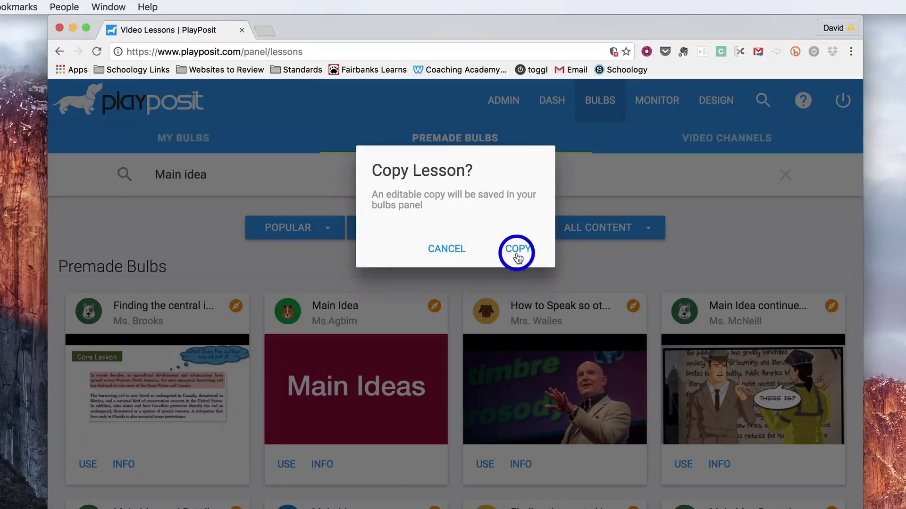
pyautogui.click(455, 253)
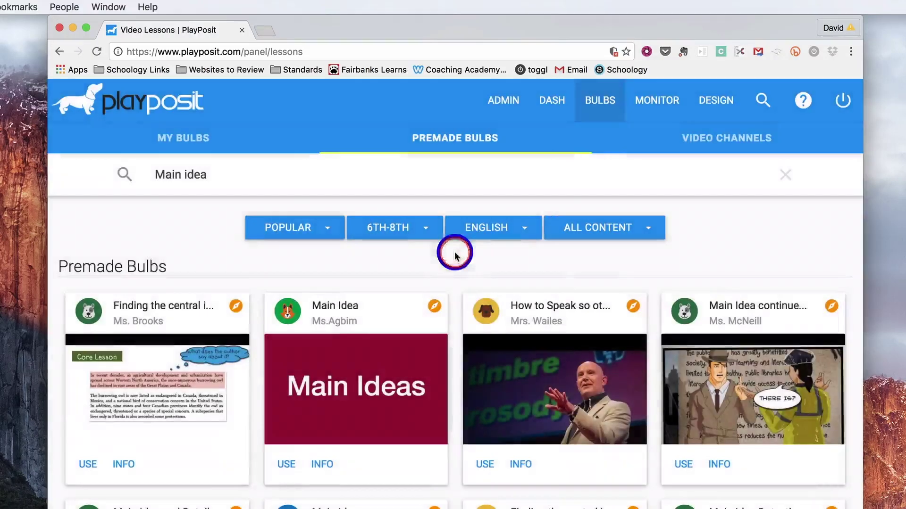
# Browse the TED-Ed and Flocabulary video channels, then go to the Monitor classes dashboard.
pyautogui.click(721, 139)
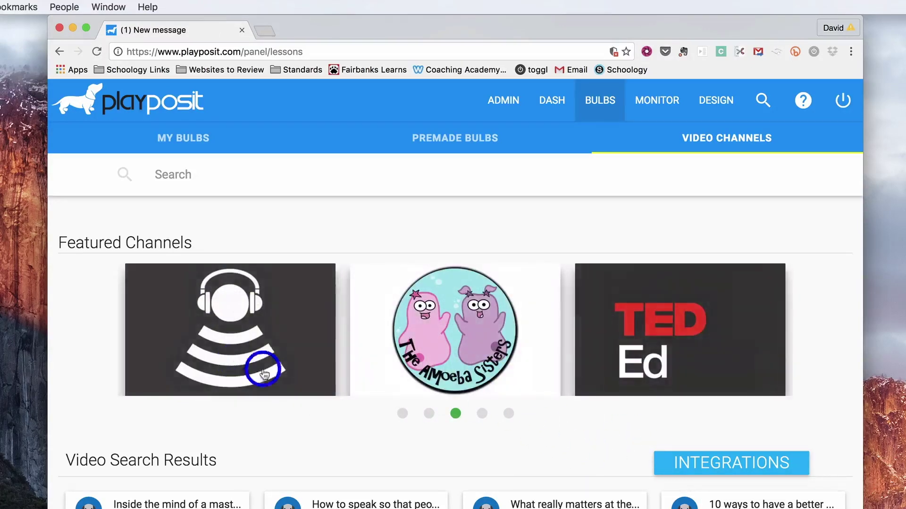
pyautogui.click(603, 339)
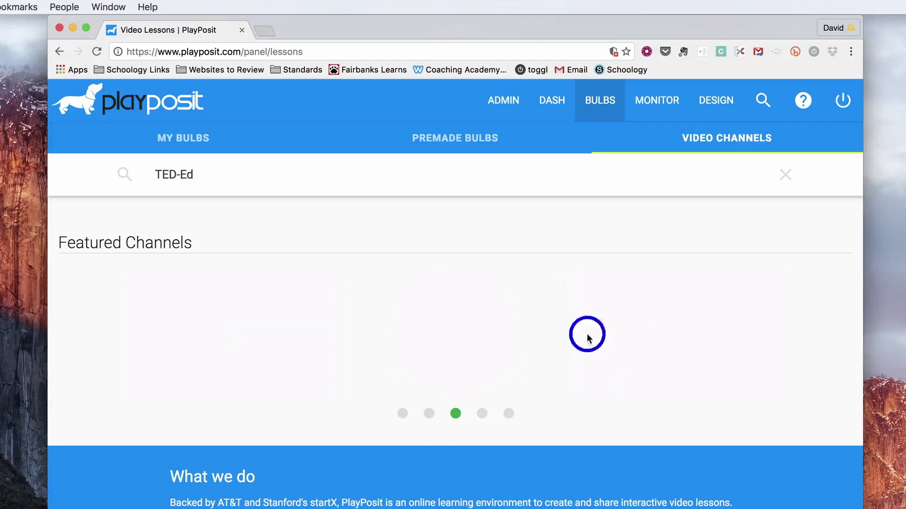
pyautogui.scroll(-10, 284, 396)
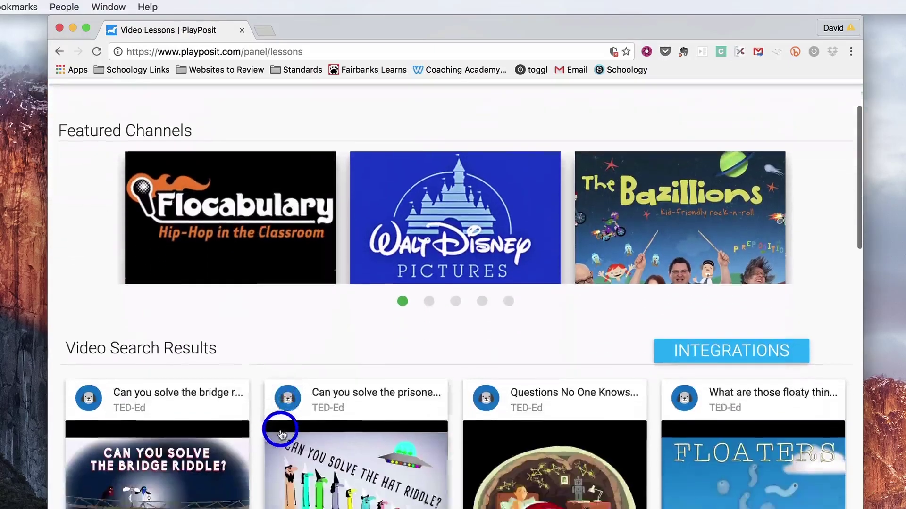
pyautogui.scroll(-10, 283, 424)
pyautogui.scroll(15, 283, 433)
pyautogui.click(244, 325)
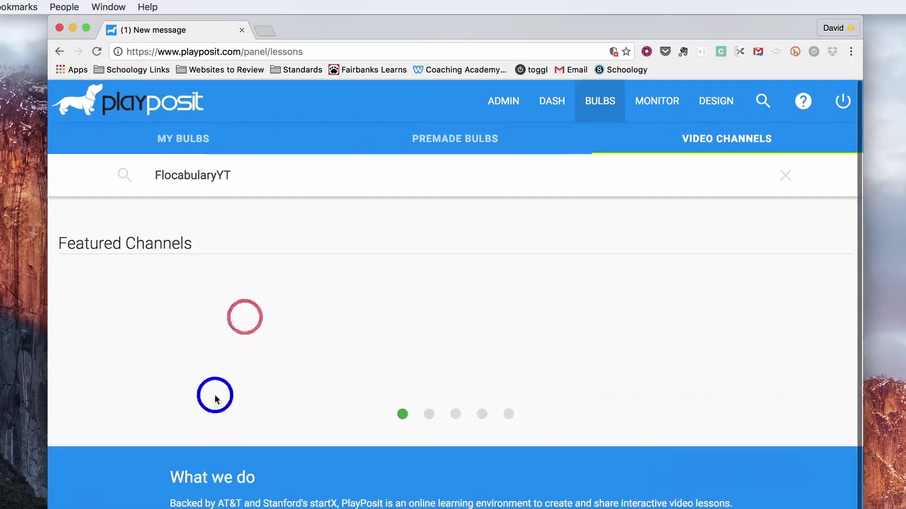
pyautogui.click(454, 413)
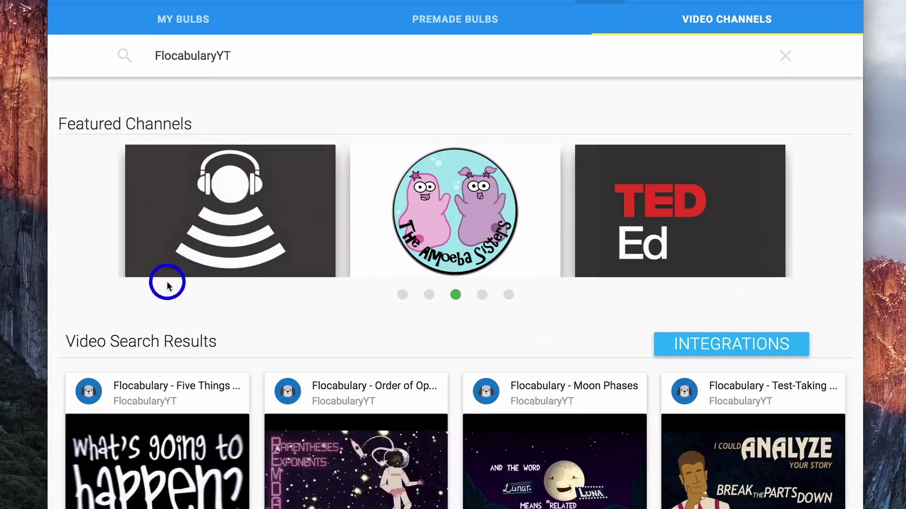
pyautogui.click(482, 295)
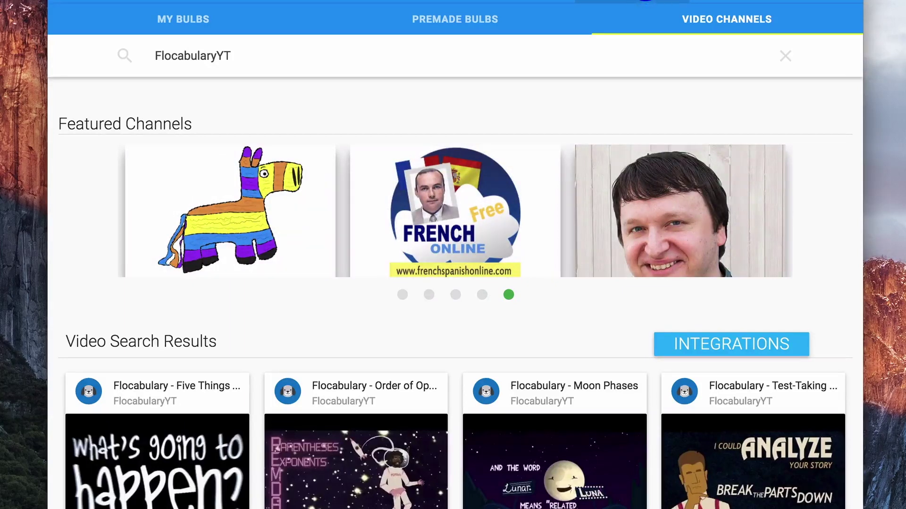
pyautogui.click(601, 7)
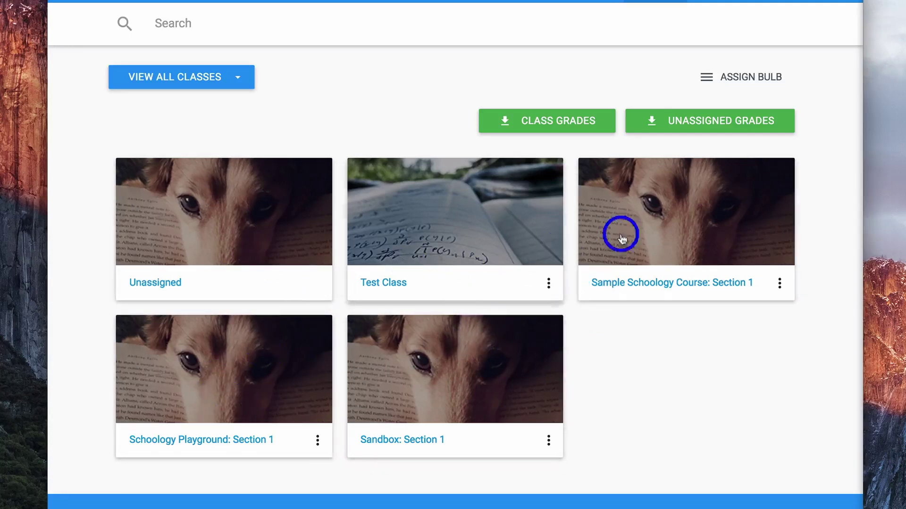
# View Introduction to Geometry results in Sample Schoology Course: Section 1.
pyautogui.click(698, 263)
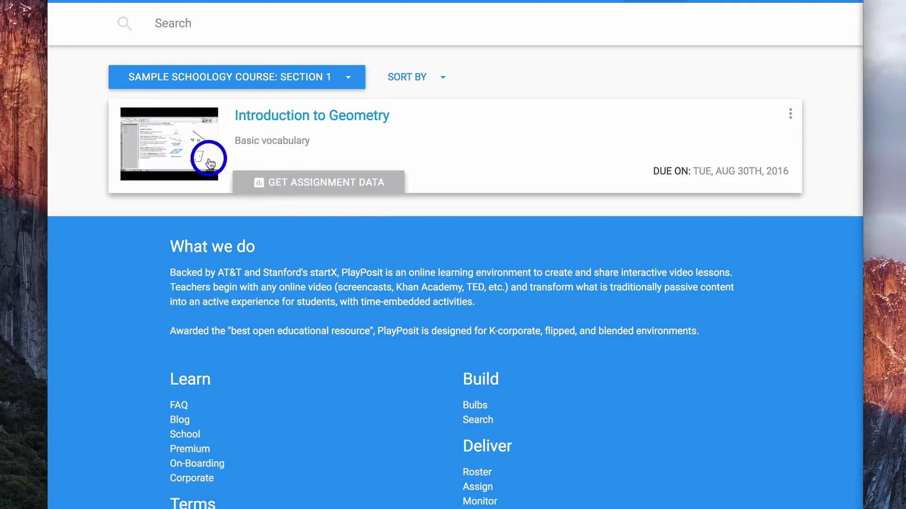
pyautogui.click(198, 155)
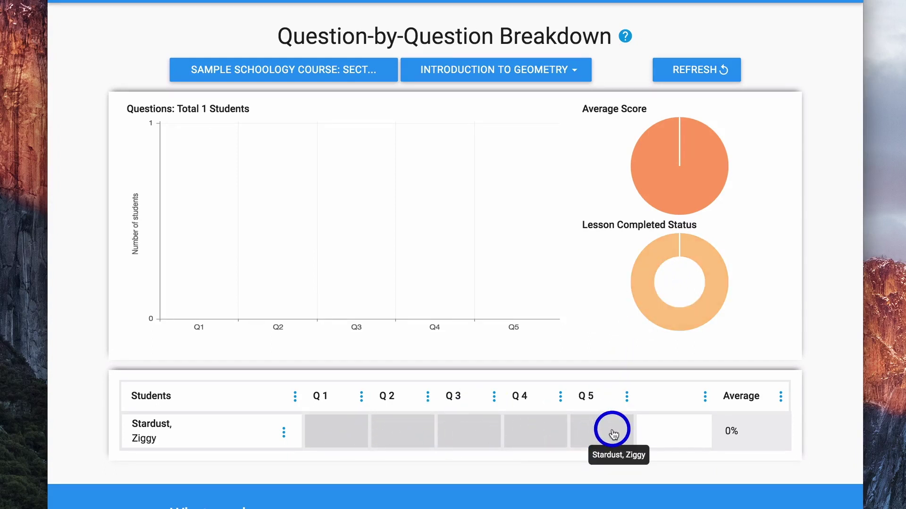
# Point the breakdown report at Schoology Playground: Section 1 and the Introduction to Geometry bulb.
pyautogui.click(348, 431)
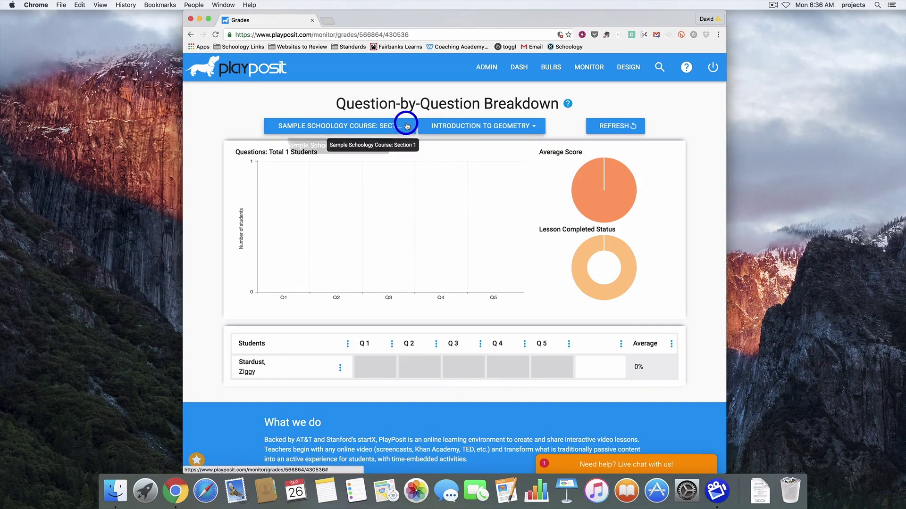
pyautogui.click(415, 130)
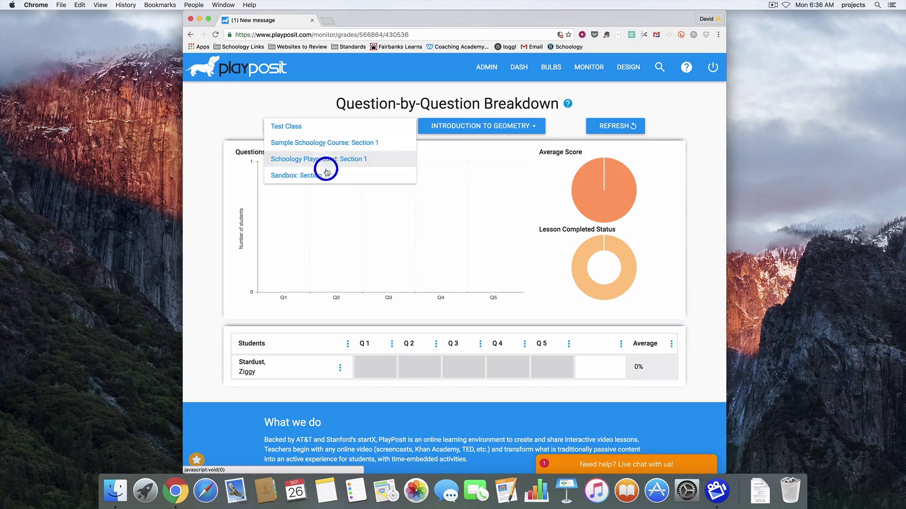
pyautogui.click(368, 142)
pyautogui.click(434, 126)
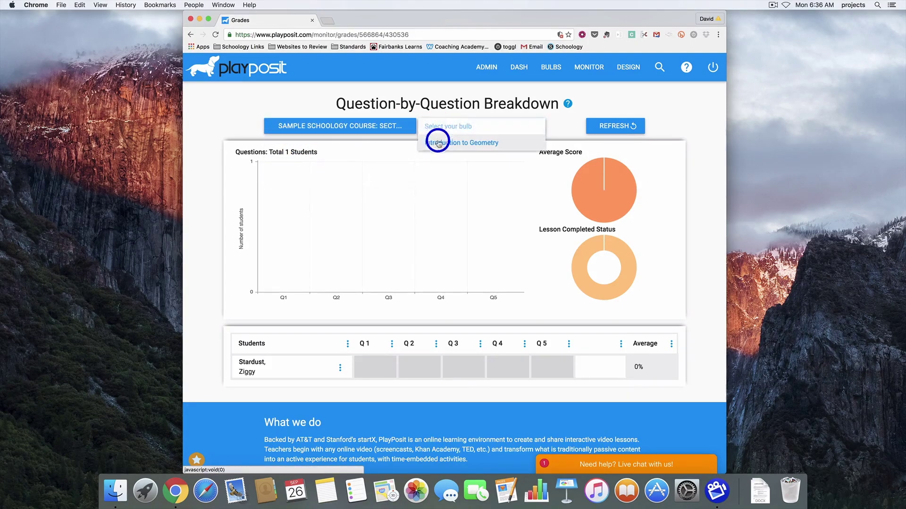
pyautogui.click(400, 129)
pyautogui.click(332, 157)
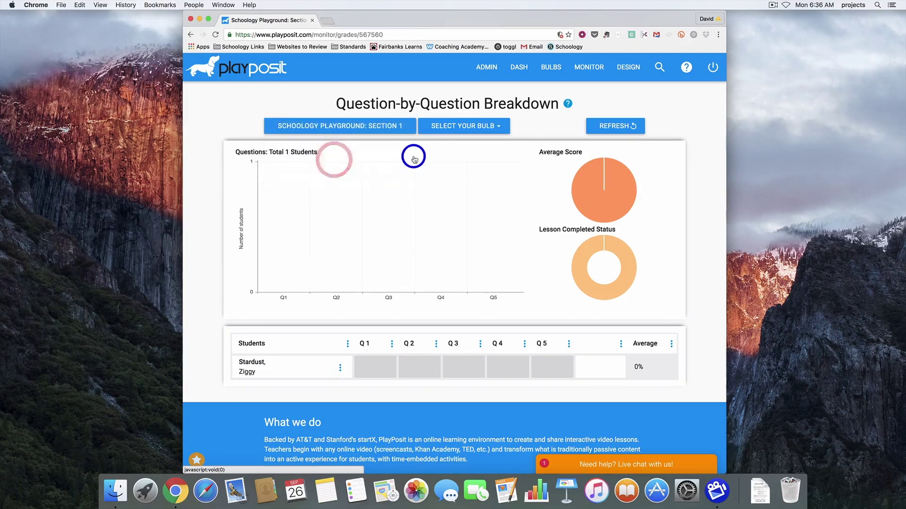
pyautogui.click(457, 128)
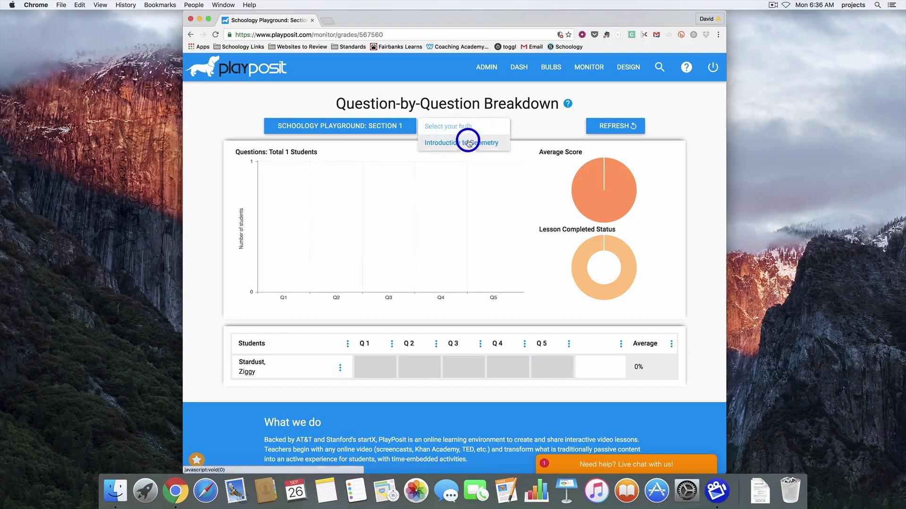
pyautogui.click(468, 146)
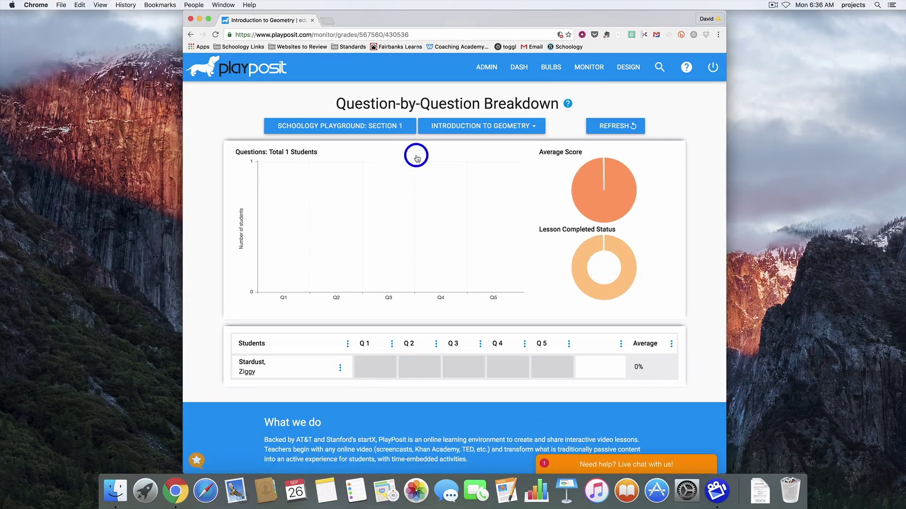
pyautogui.click(400, 127)
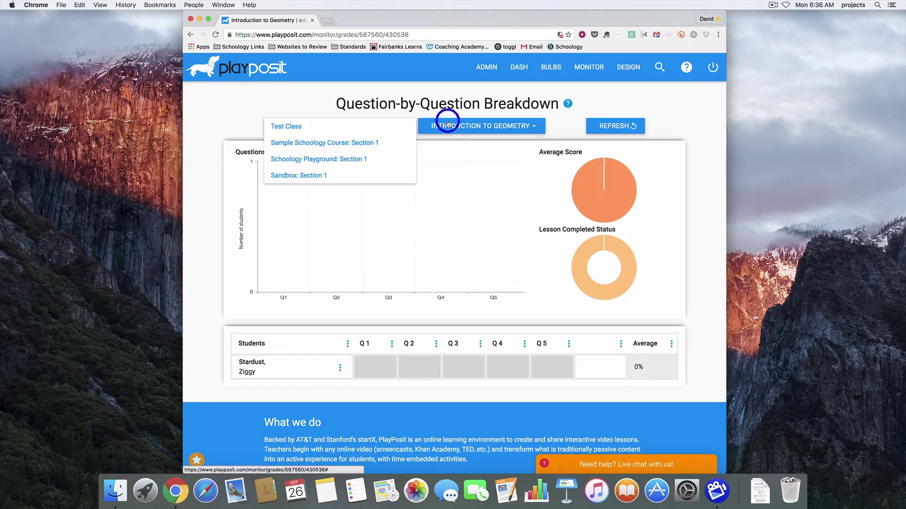
pyautogui.click(458, 106)
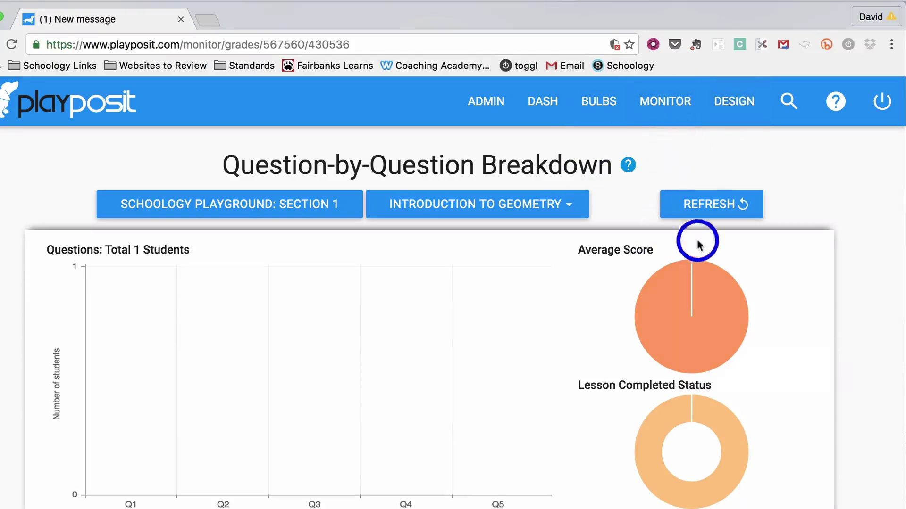
# Start a new video bulb via Design, and load youtube.com in a new tab.
pyautogui.click(732, 101)
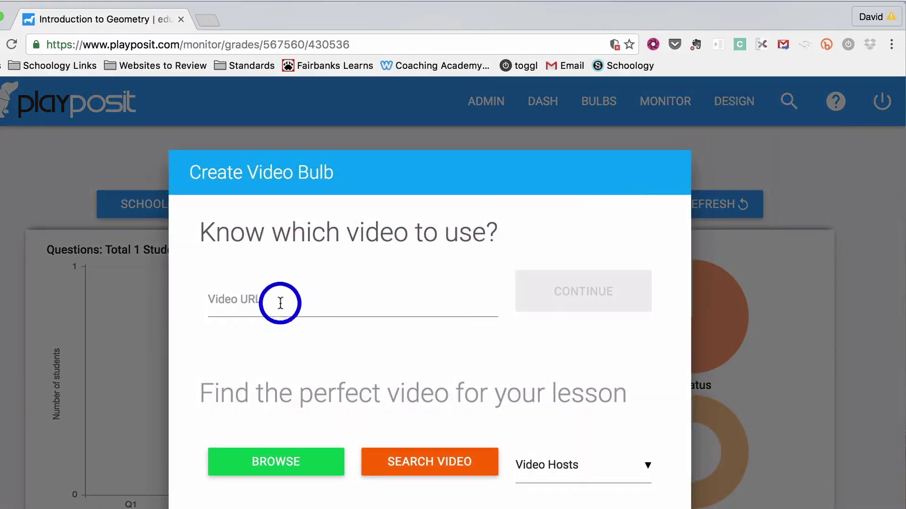
pyautogui.click(208, 19)
pyautogui.write('youtube.com')
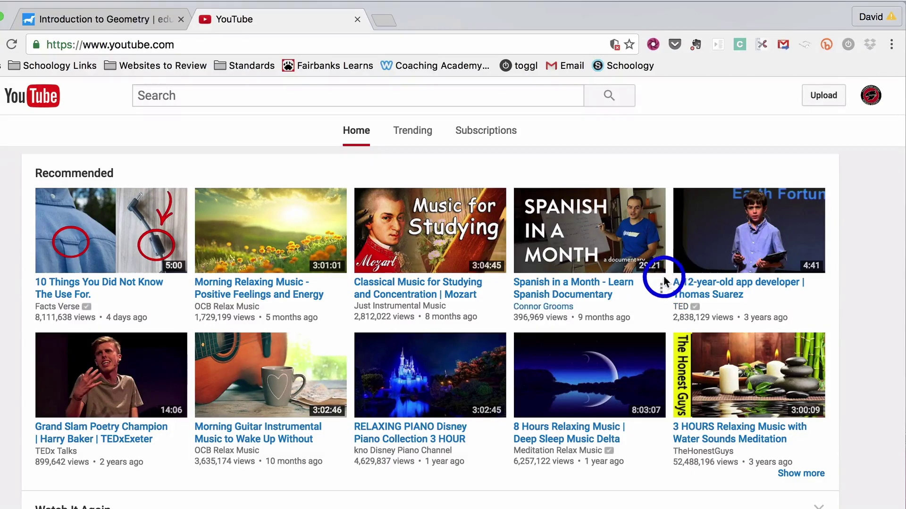
pyautogui.moveTo(737, 288)
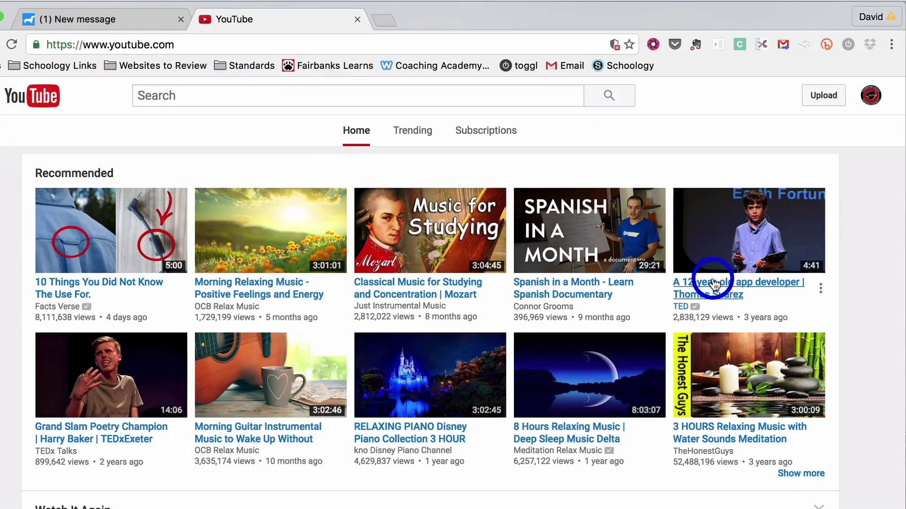
# Copy the Thomas Suarez TED app developer video's URL and return to PlayPosit.
pyautogui.click(715, 283)
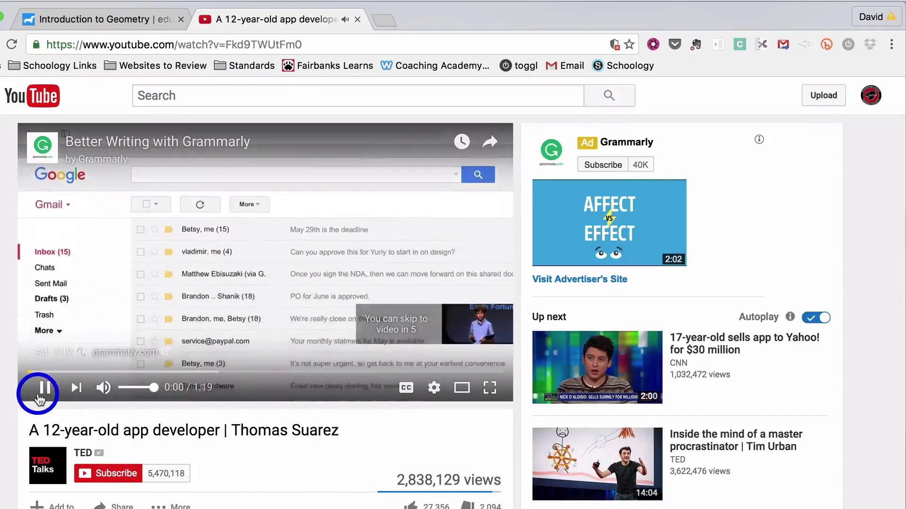
pyautogui.click(43, 387)
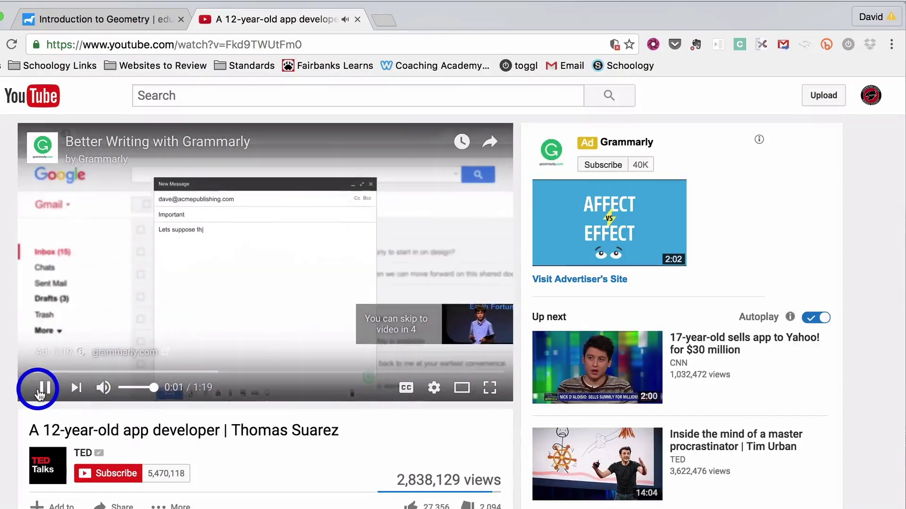
pyautogui.click(151, 44)
pyautogui.press('super+c')
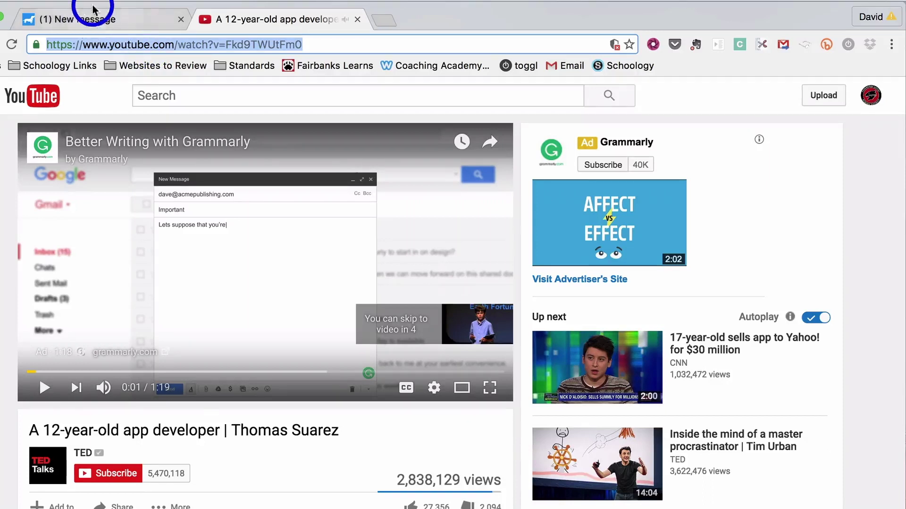
pyautogui.click(93, 20)
# Paste the Thomas Suarez TED YouTube link as the bulb's video and continue to the details form.
pyautogui.click(256, 290)
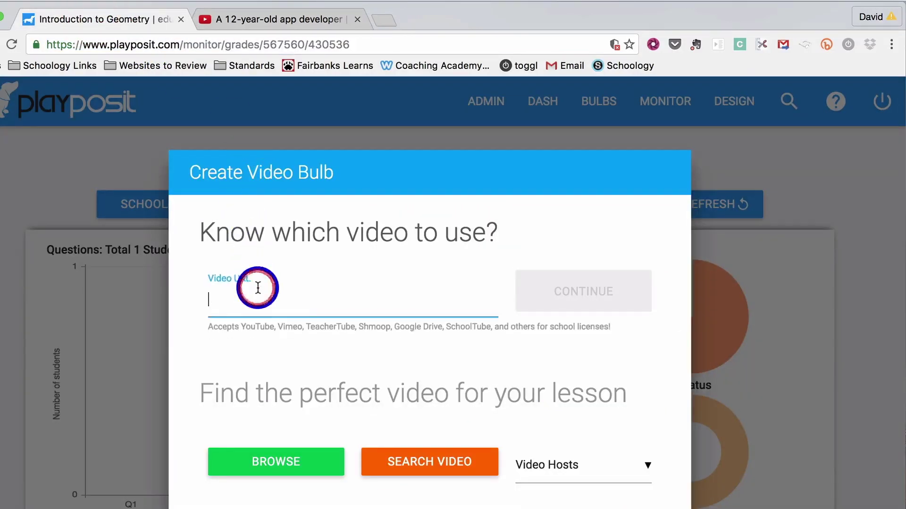
pyautogui.press('super+v')
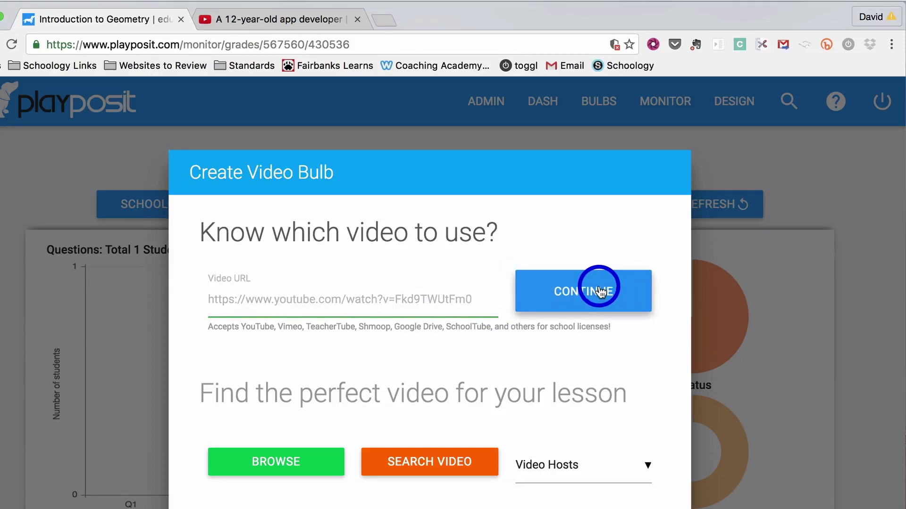
pyautogui.click(600, 290)
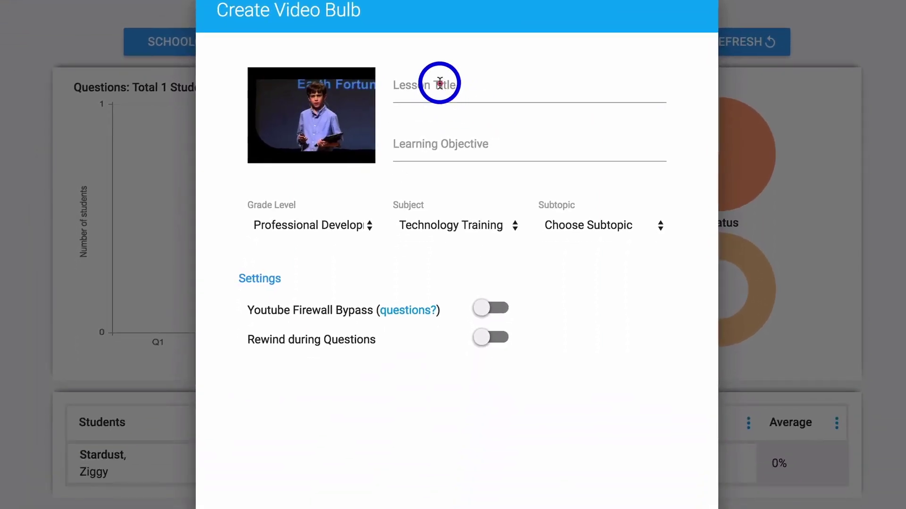
# Enter the title 'App Developers', the objective 'I can...', and Professional Development as grade level.
pyautogui.click(440, 85)
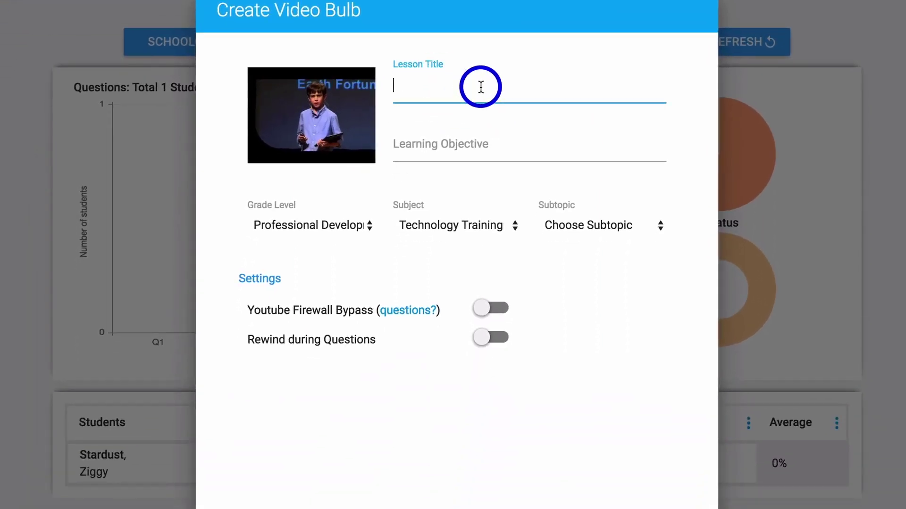
pyautogui.write('App Developers')
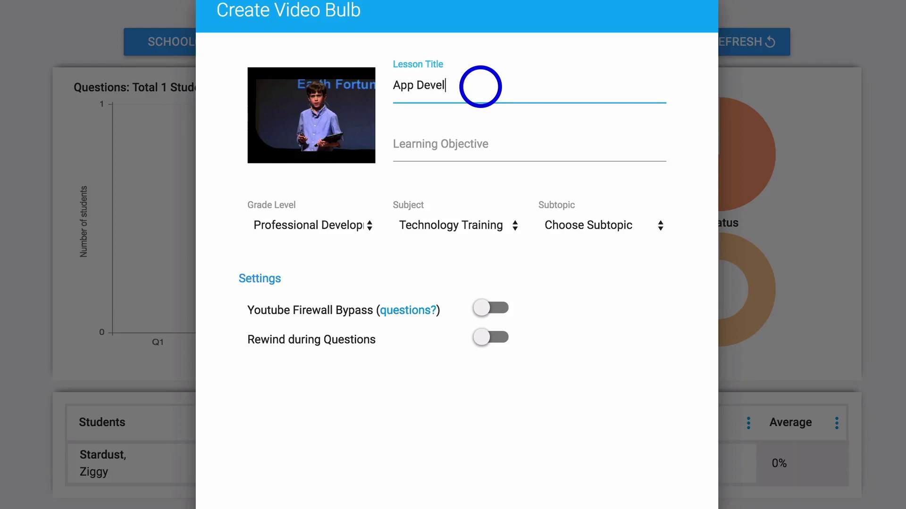
pyautogui.click(467, 143)
pyautogui.write('I can...')
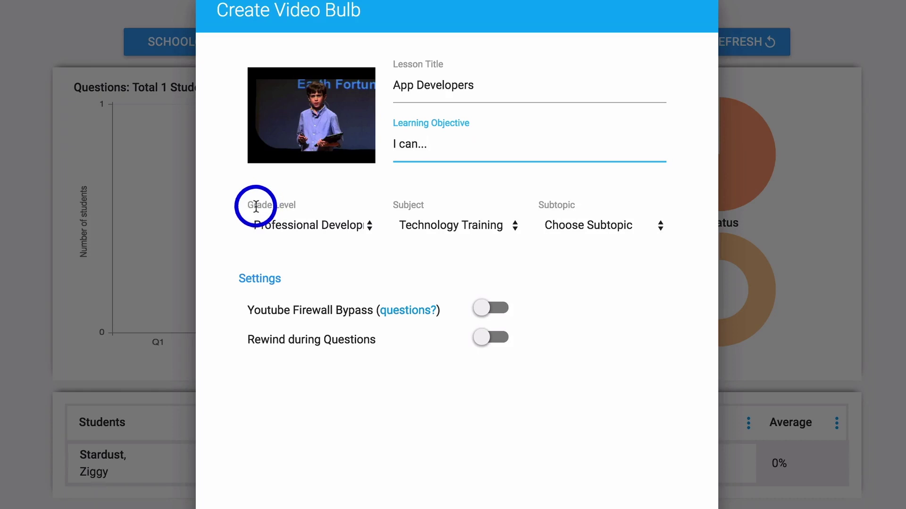
pyautogui.click(298, 225)
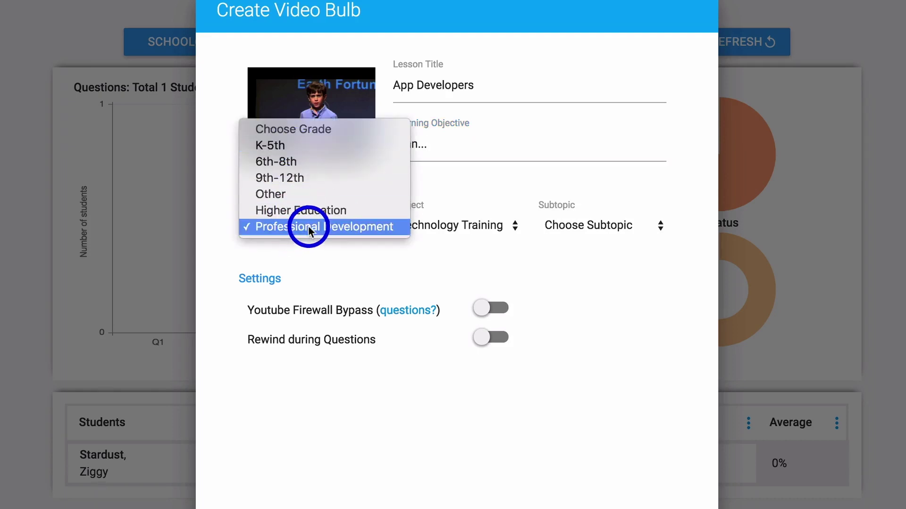
pyautogui.click(310, 229)
# Set subject Technology and subtopic Other, then enable YouTube Firewall Bypass and accept its notice.
pyautogui.click(425, 225)
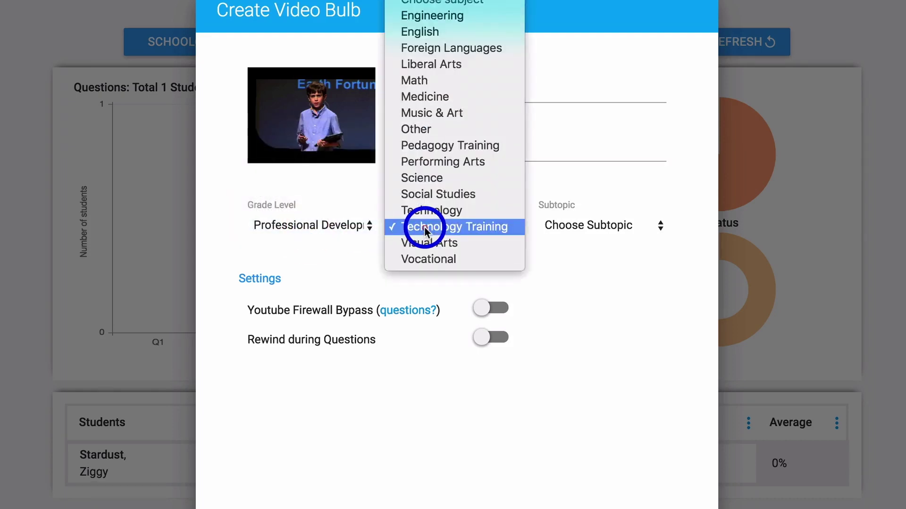
pyautogui.click(453, 211)
pyautogui.click(587, 225)
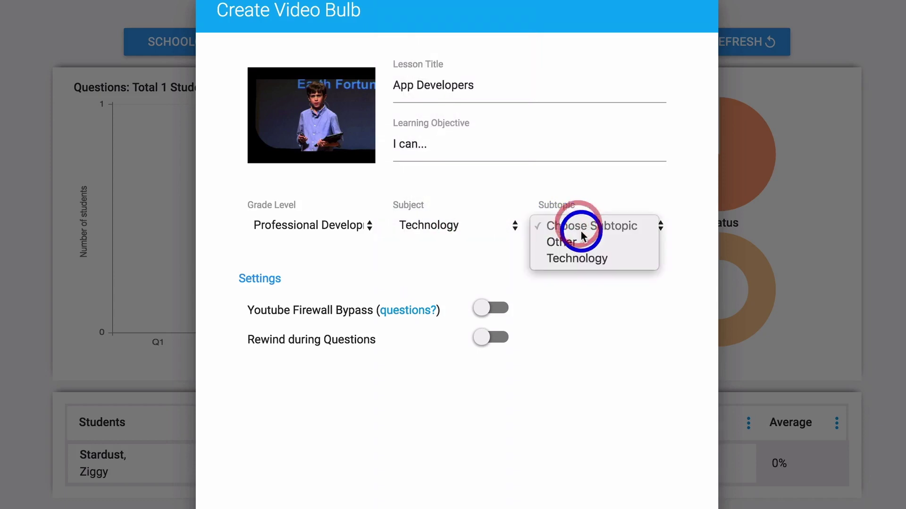
pyautogui.click(567, 241)
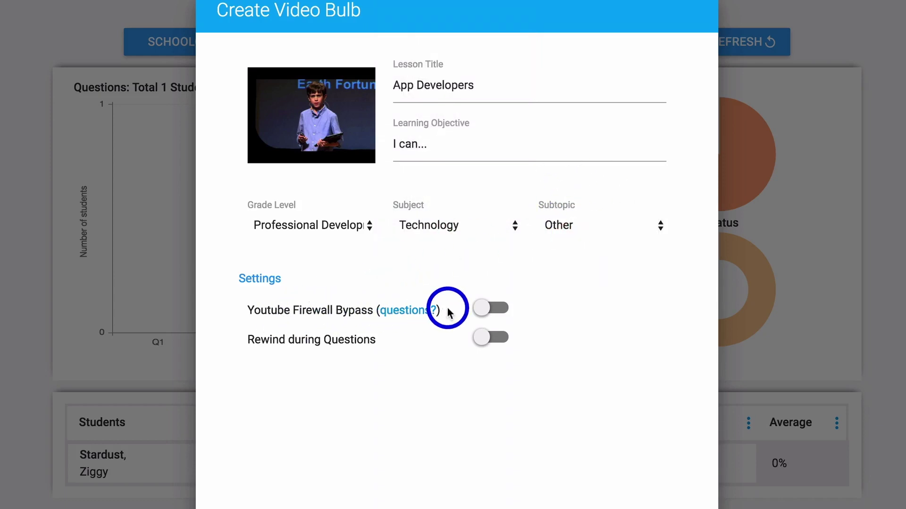
pyautogui.click(483, 307)
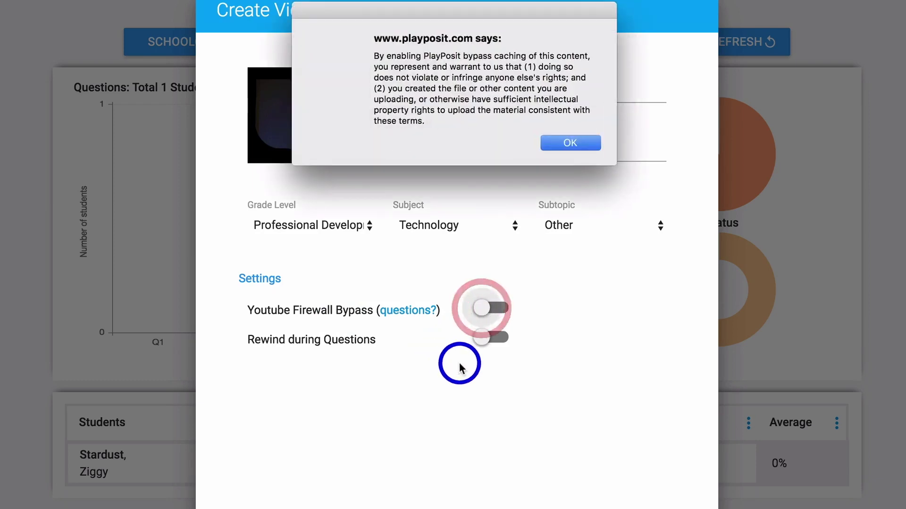
pyautogui.click(554, 147)
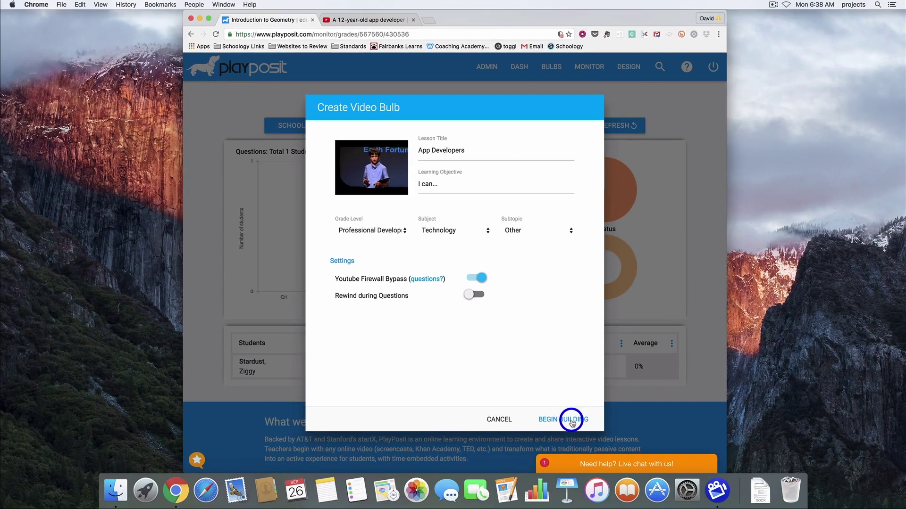
# Begin building the bulb, then play the TED video and pause it at 00:05.
pyautogui.click(572, 419)
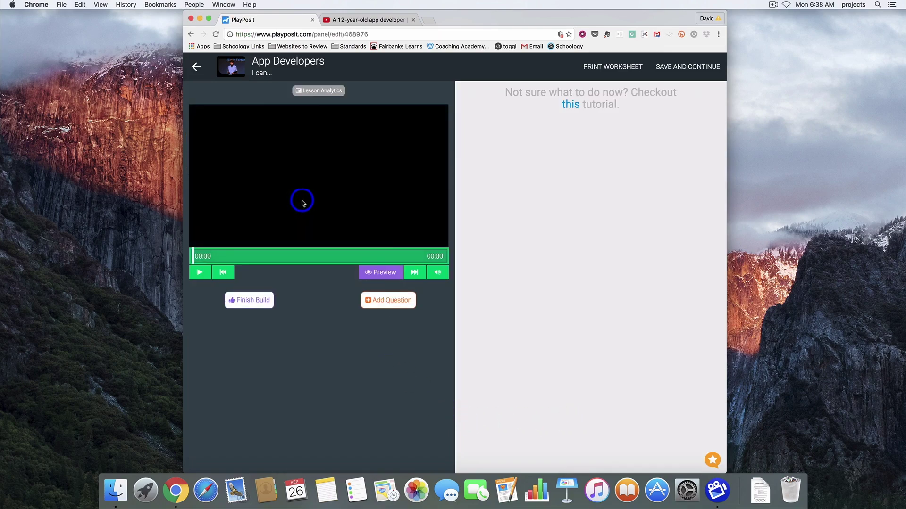
pyautogui.click(301, 203)
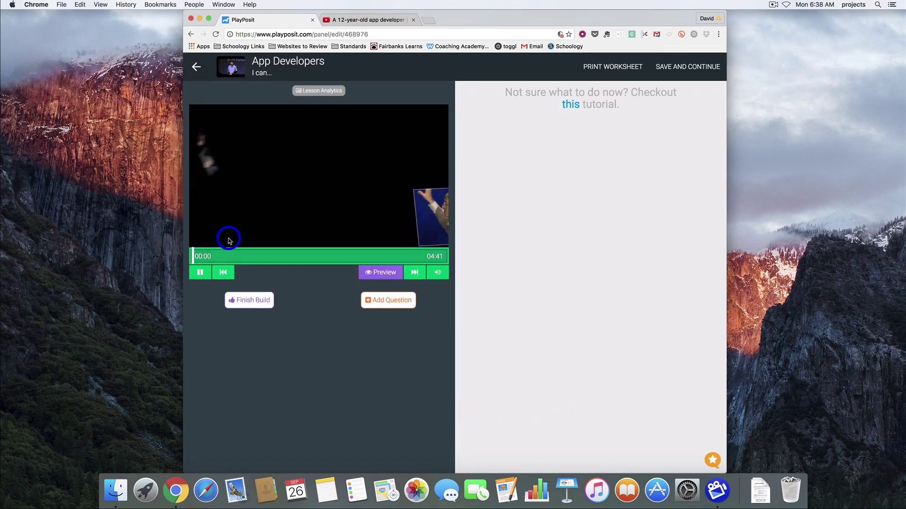
pyautogui.click(202, 275)
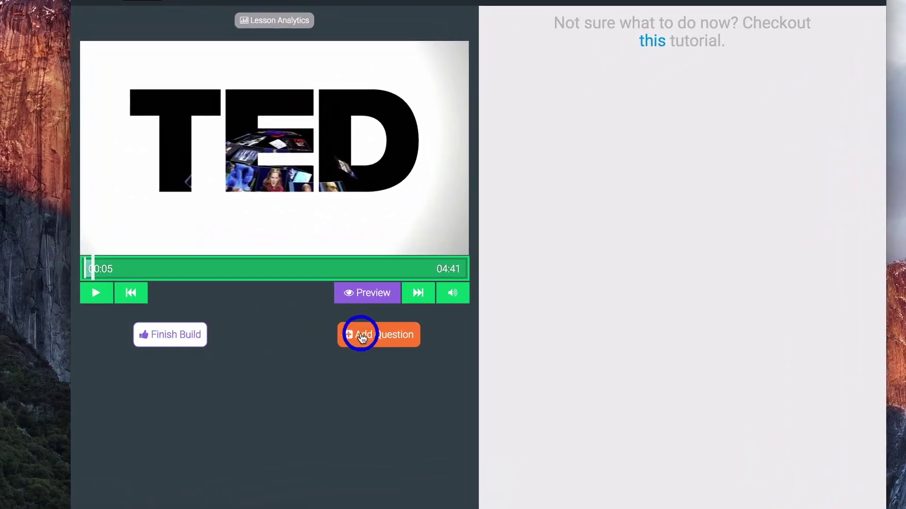
# Add a multiple-choice question at the 00:05 mark.
pyautogui.click(363, 338)
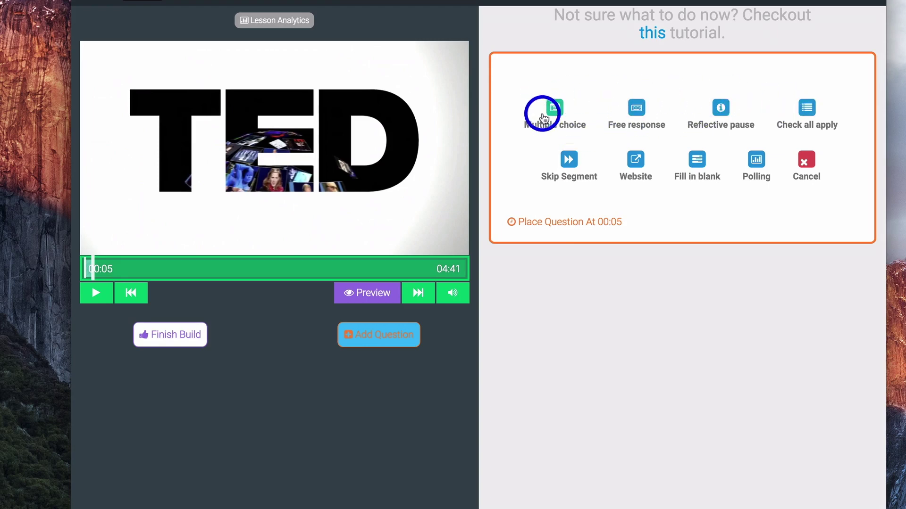
pyautogui.click(559, 111)
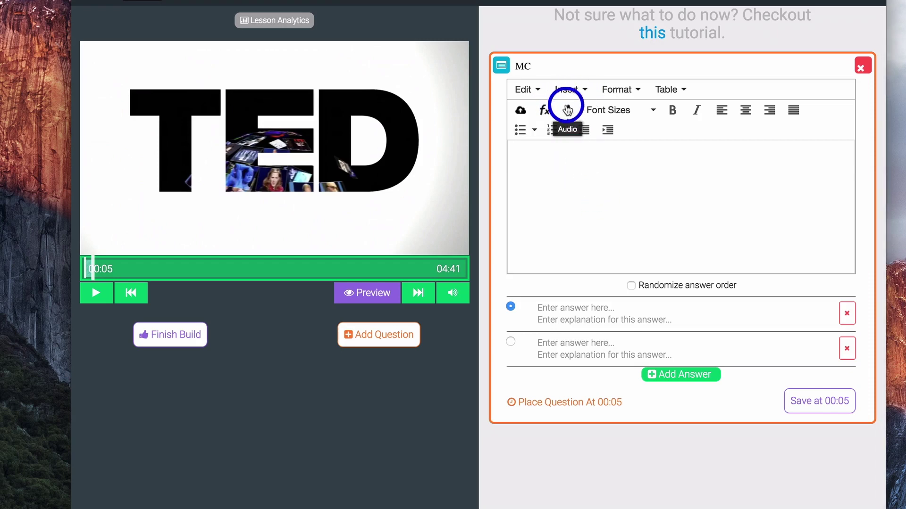
# Fill in the question text, the first answer and its explanation.
pyautogui.click(554, 182)
pyautogui.write('Question')
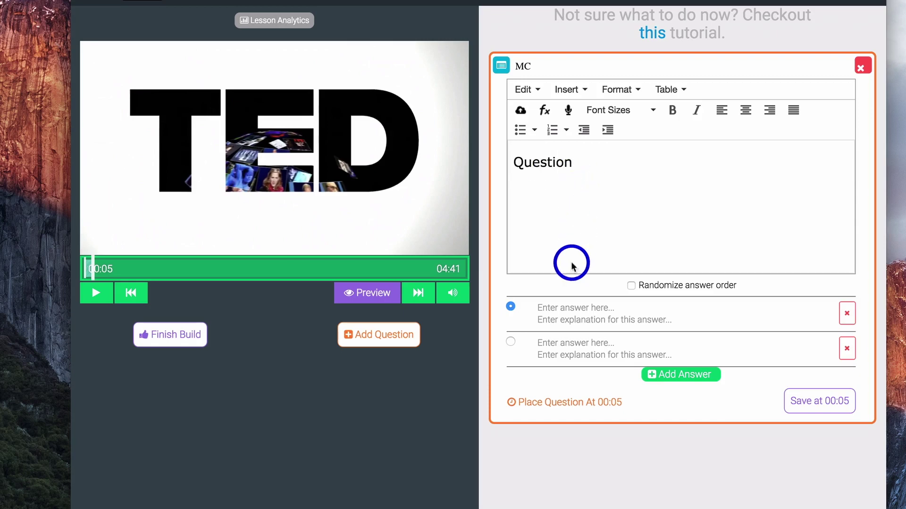
pyautogui.click(575, 308)
pyautogui.write('Answer')
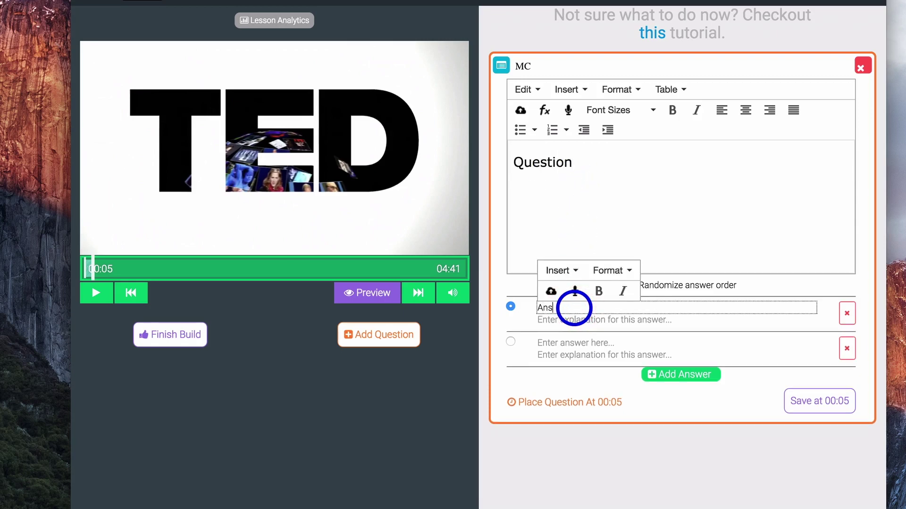
pyautogui.click(552, 320)
pyautogui.write('Explanation')
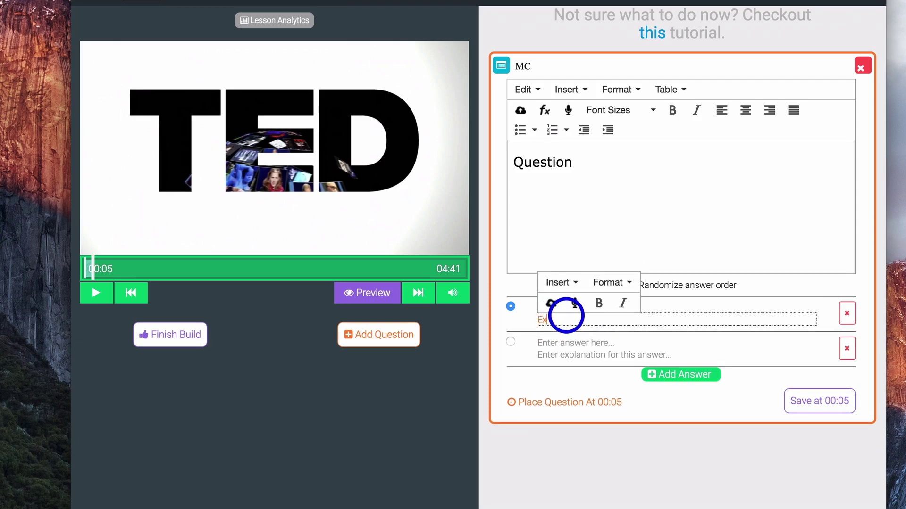
pyautogui.click(669, 234)
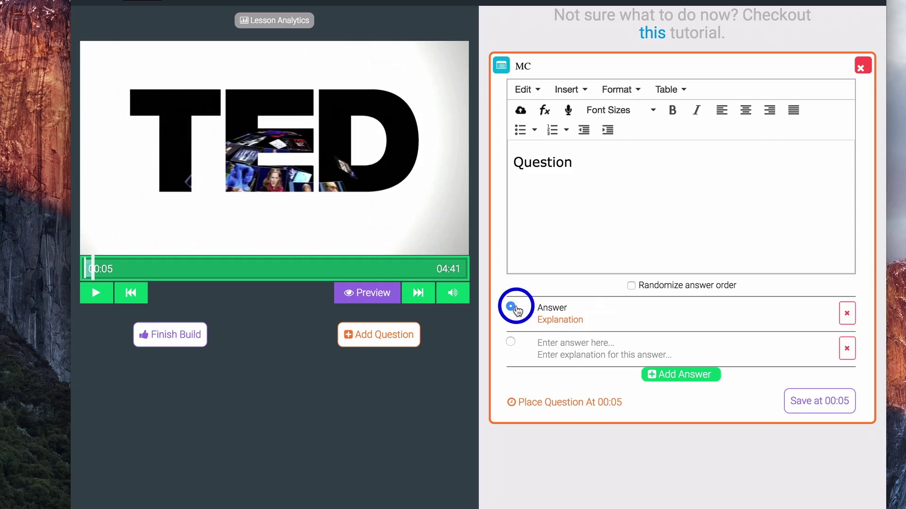
# Turn on randomized order, add answers up to six, mark the first three correct, and save.
pyautogui.click(510, 342)
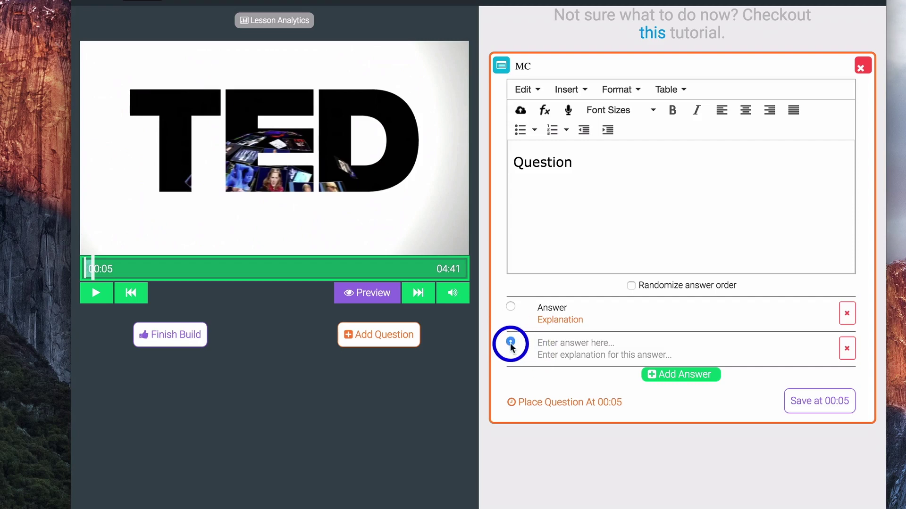
pyautogui.click(632, 285)
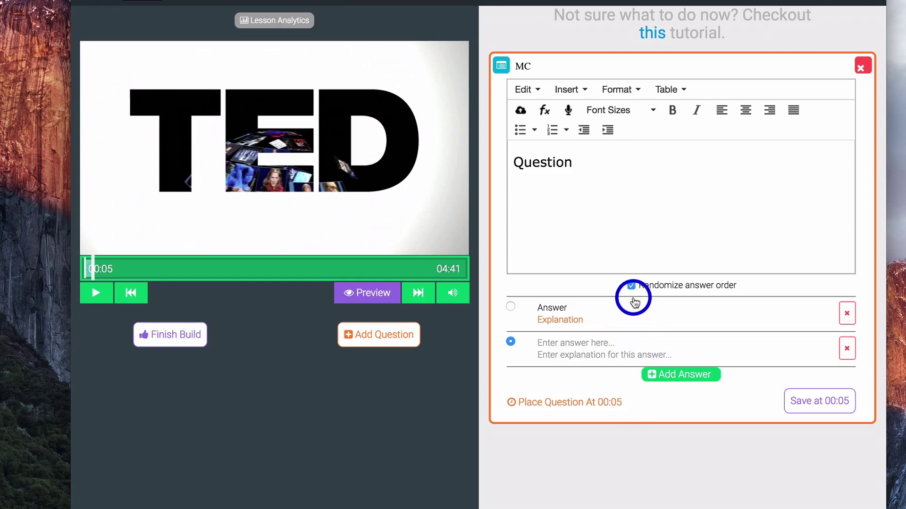
pyautogui.click(667, 383)
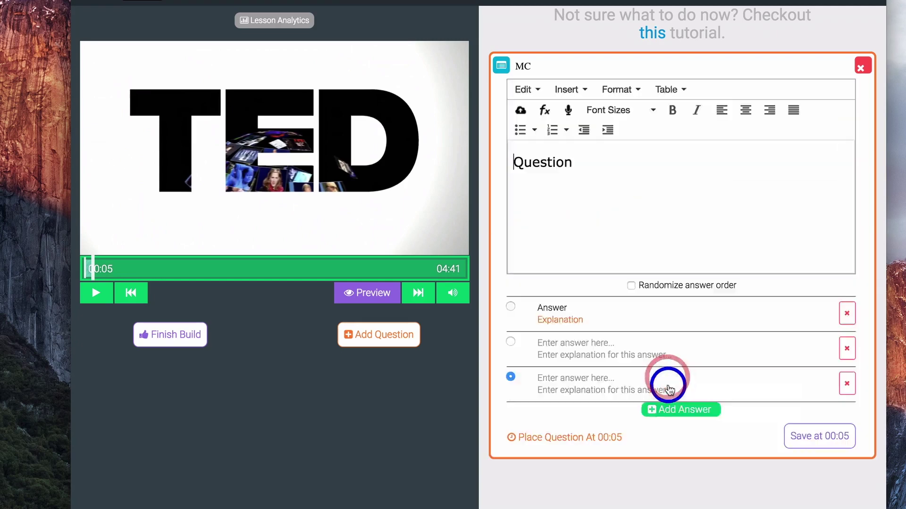
pyautogui.click(666, 410)
pyautogui.click(664, 444)
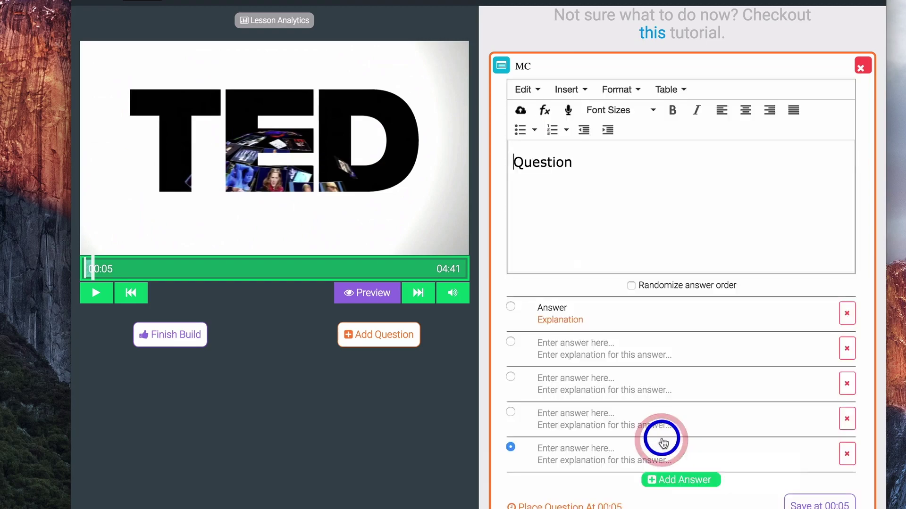
pyautogui.click(665, 480)
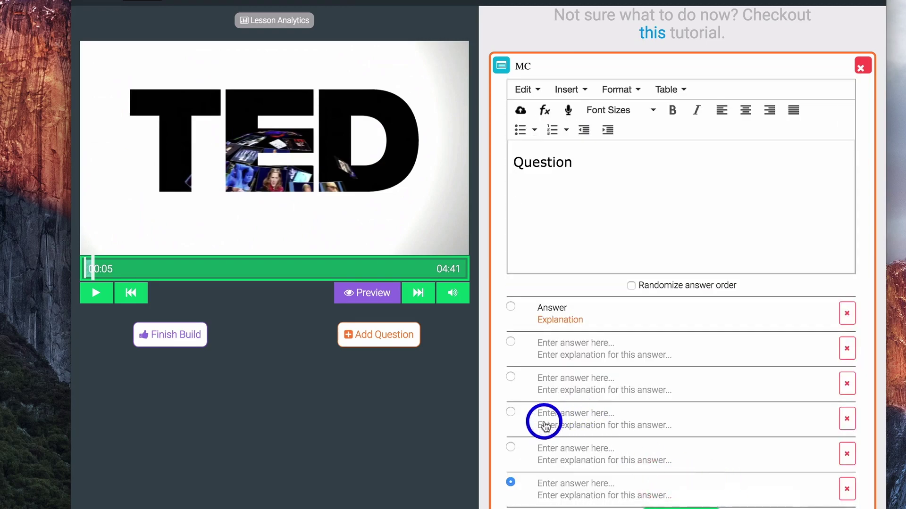
pyautogui.click(511, 377)
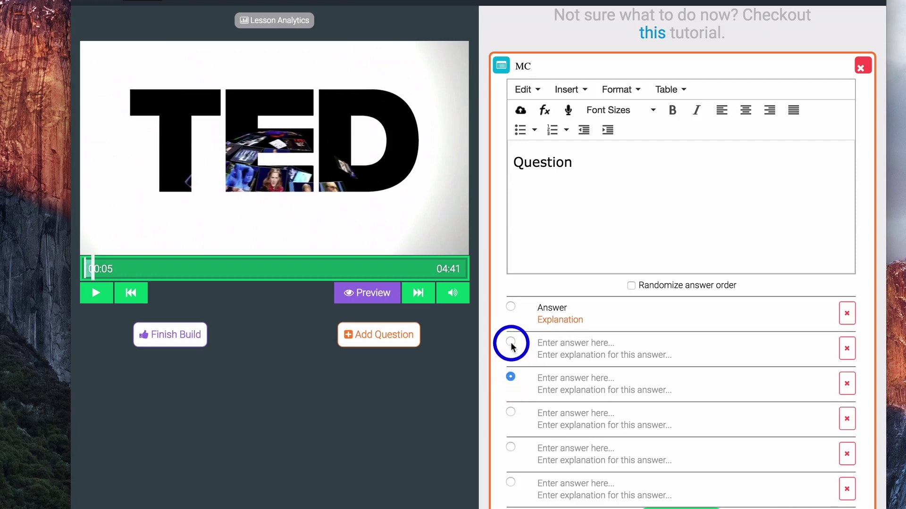
pyautogui.click(511, 343)
pyautogui.click(511, 308)
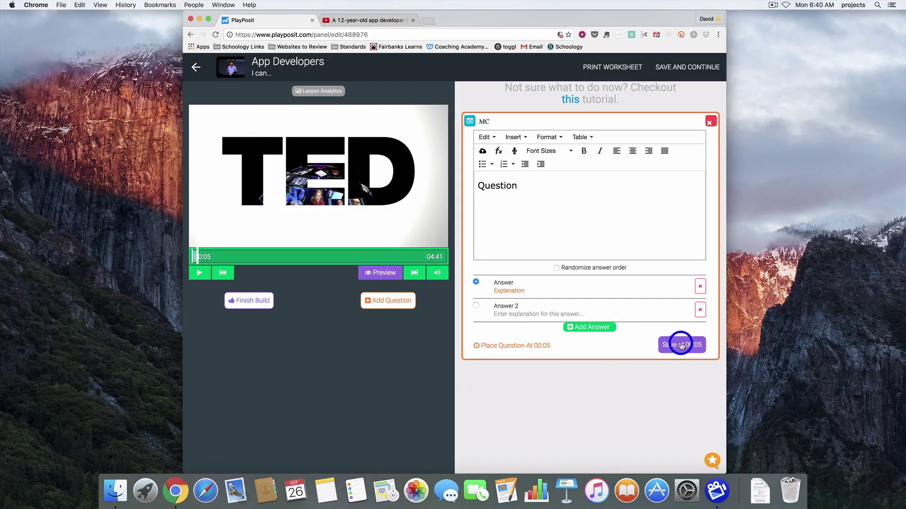
pyautogui.click(688, 345)
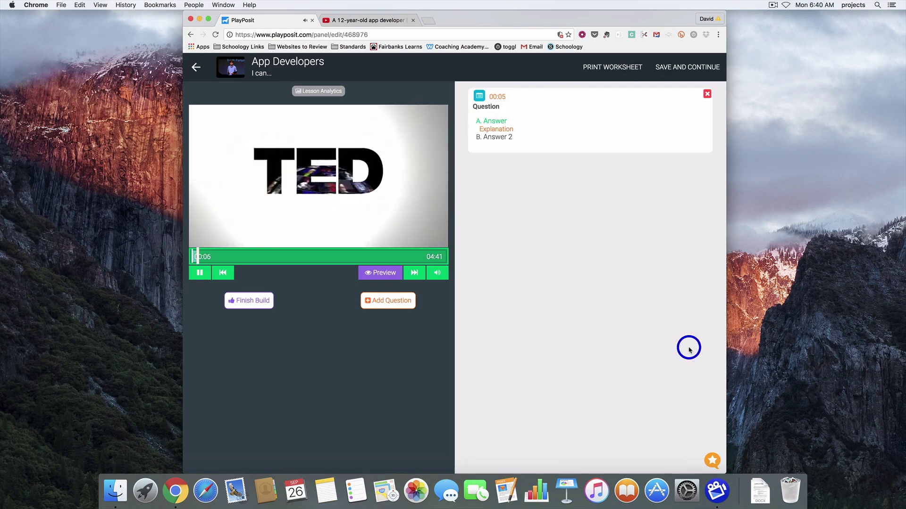
# Move the saved question to 00:14 and save it there, pausing the video afterwards.
pyautogui.click(200, 272)
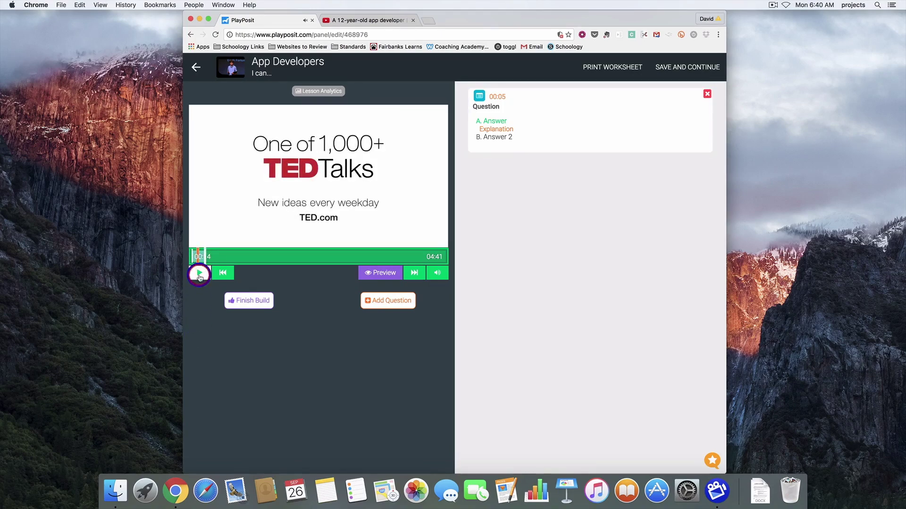
pyautogui.click(527, 122)
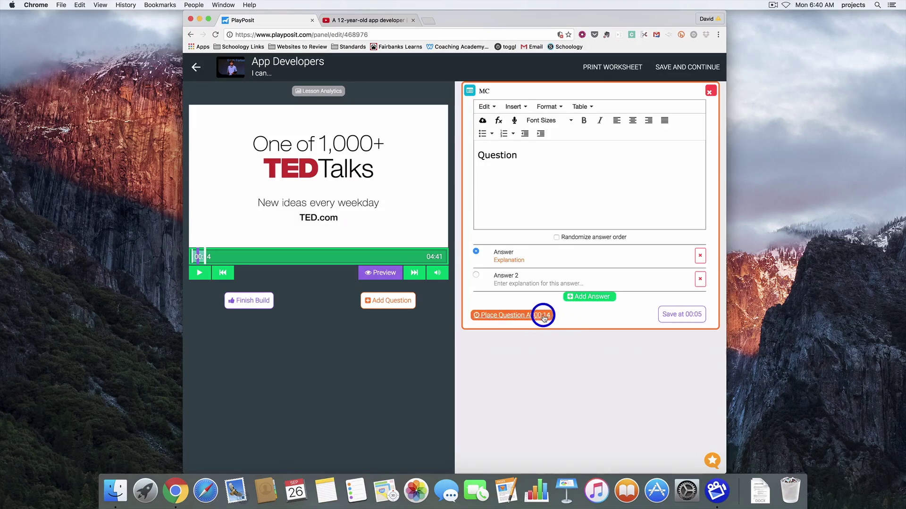
pyautogui.click(513, 315)
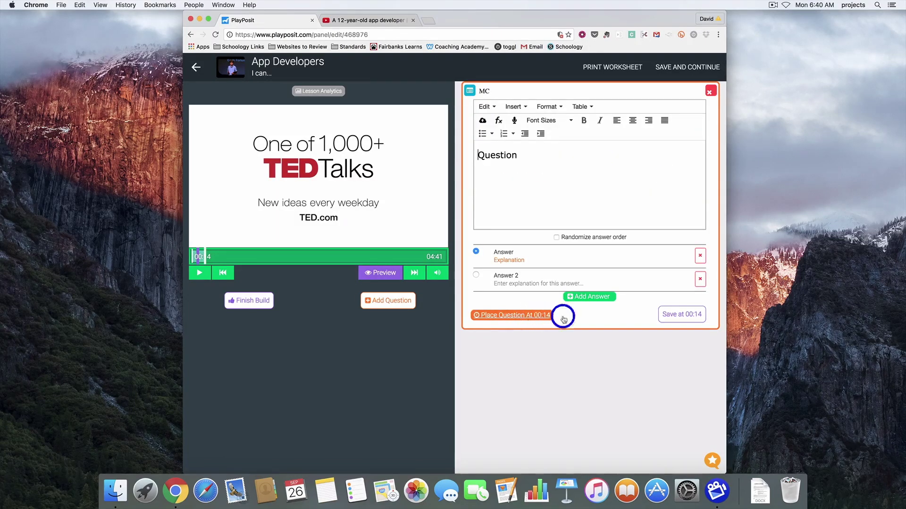
pyautogui.click(681, 314)
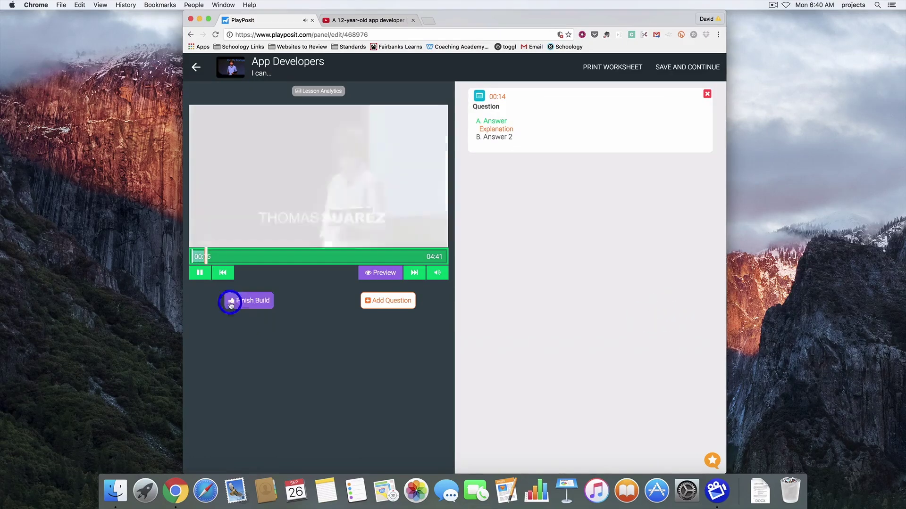
pyautogui.click(201, 273)
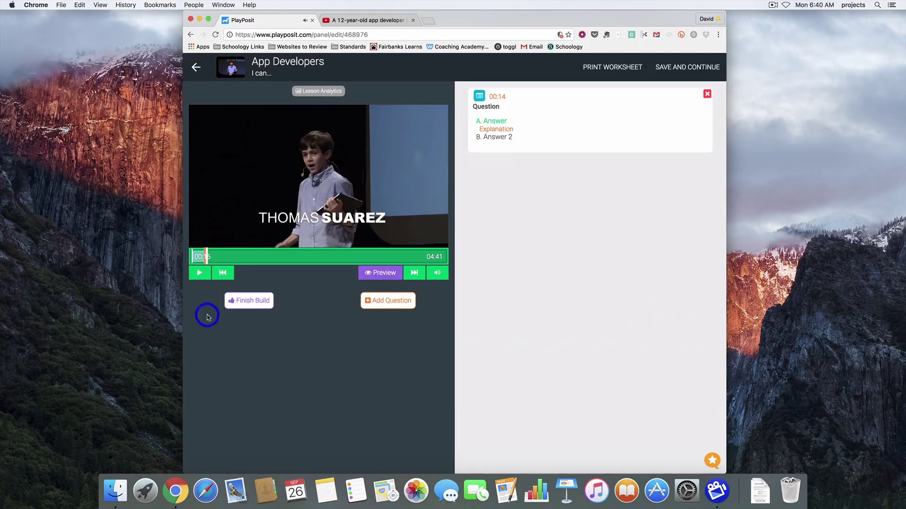
# Start a free-response question draft and delete it.
pyautogui.click(387, 300)
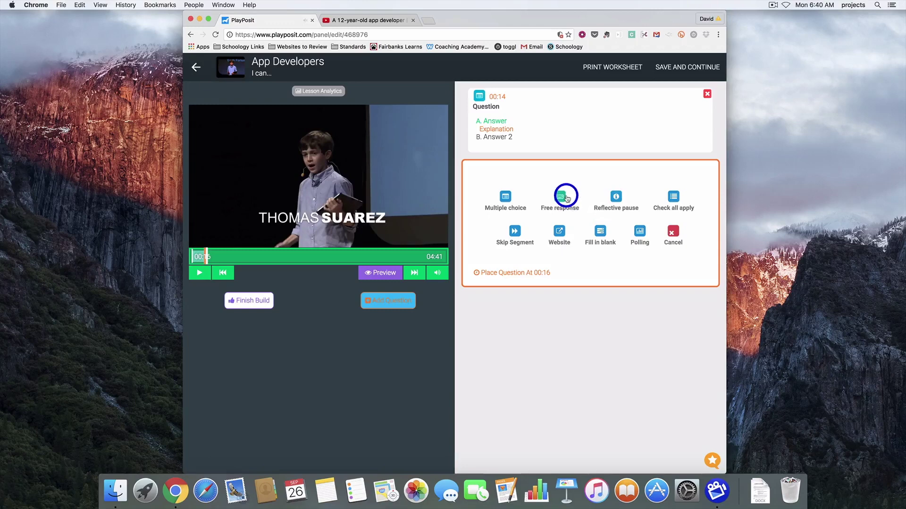
pyautogui.click(562, 198)
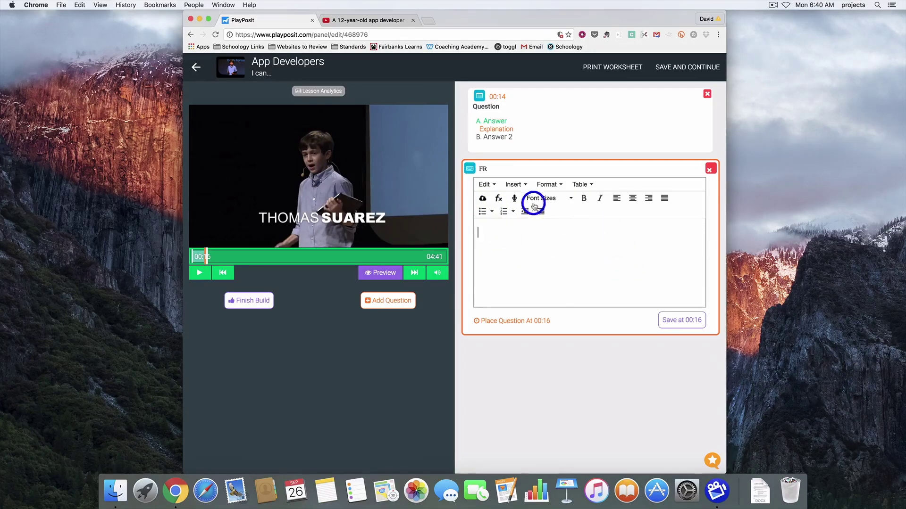
pyautogui.click(710, 169)
pyautogui.click(525, 167)
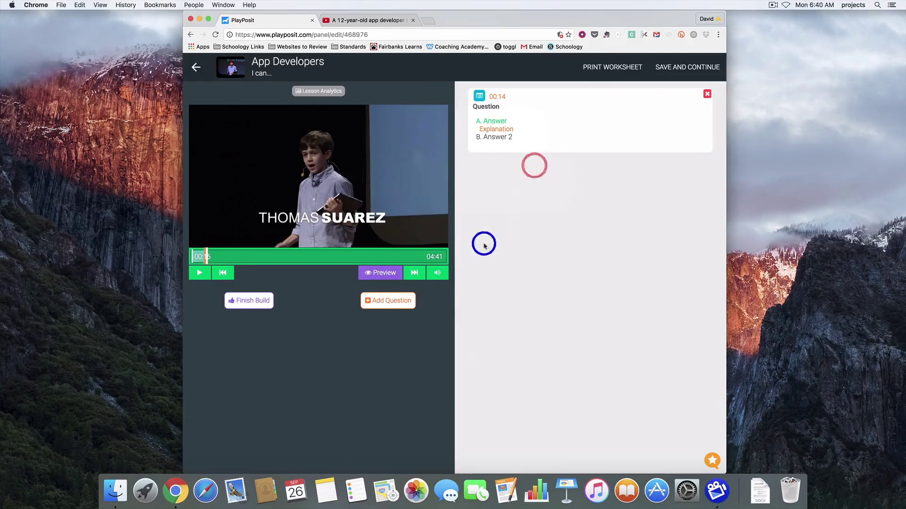
# Start a reflective pause draft and delete it.
pyautogui.click(387, 300)
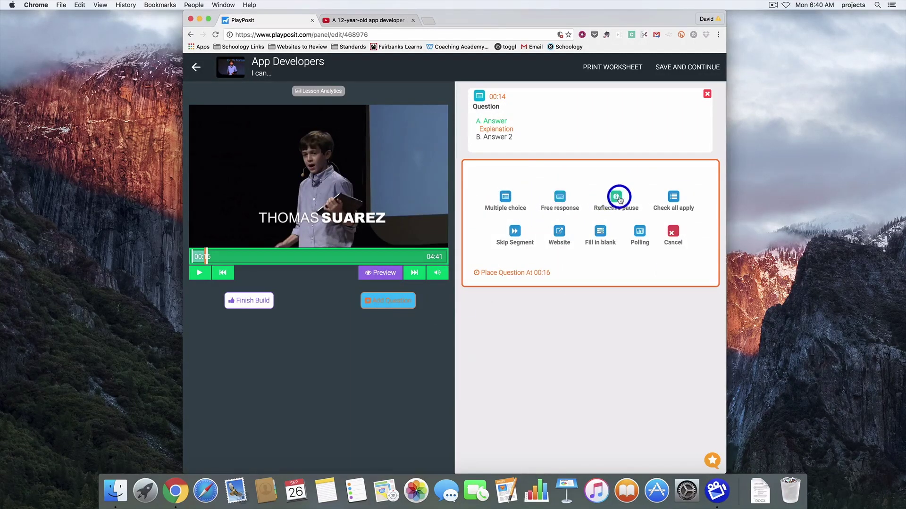
pyautogui.click(614, 200)
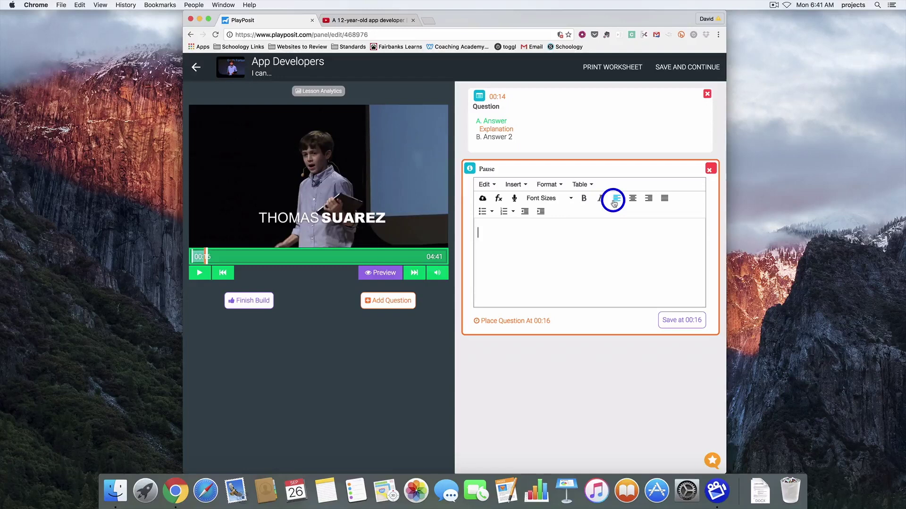
pyautogui.click(681, 320)
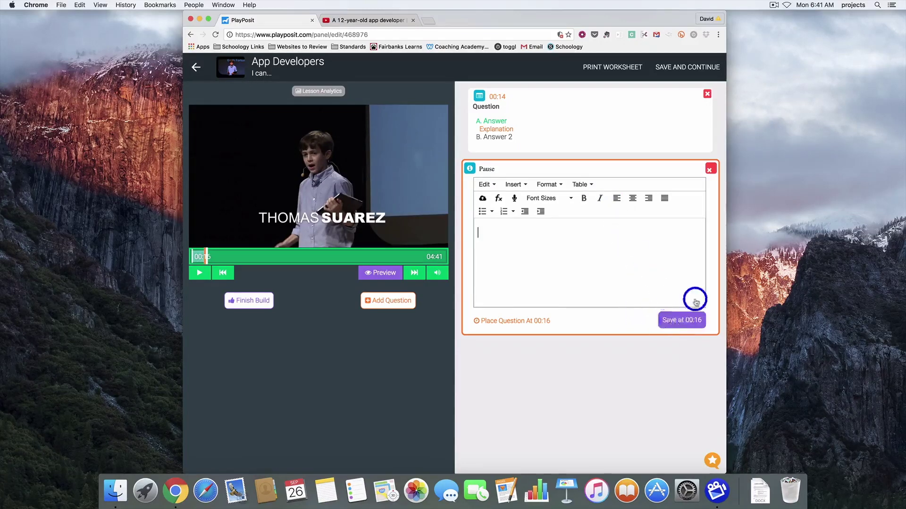
pyautogui.click(710, 169)
pyautogui.click(537, 174)
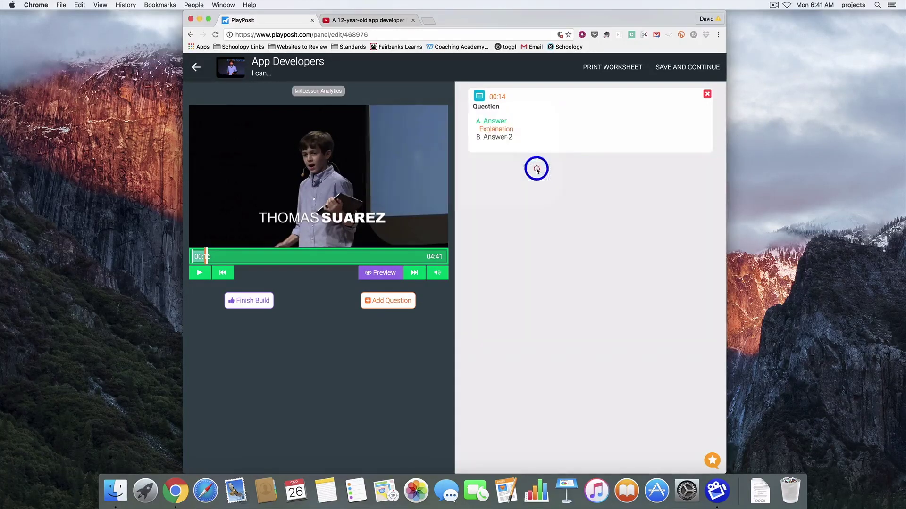
# Start a check-all-that-apply draft, mark a second correct answer, delete it, and reopen the question types.
pyautogui.click(388, 300)
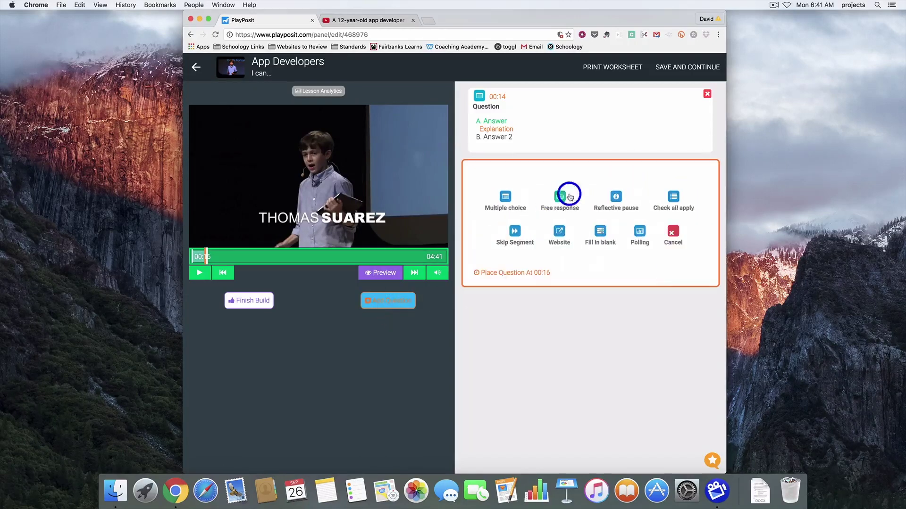
pyautogui.click(673, 197)
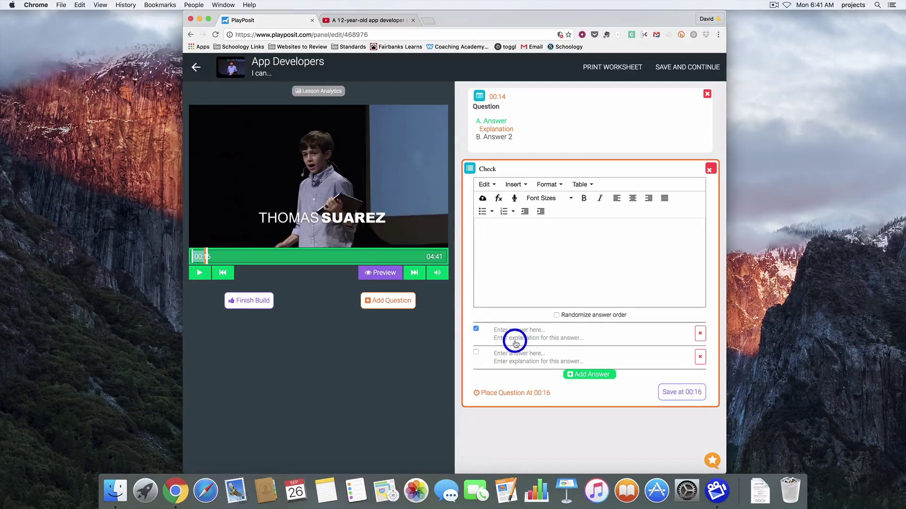
pyautogui.click(476, 352)
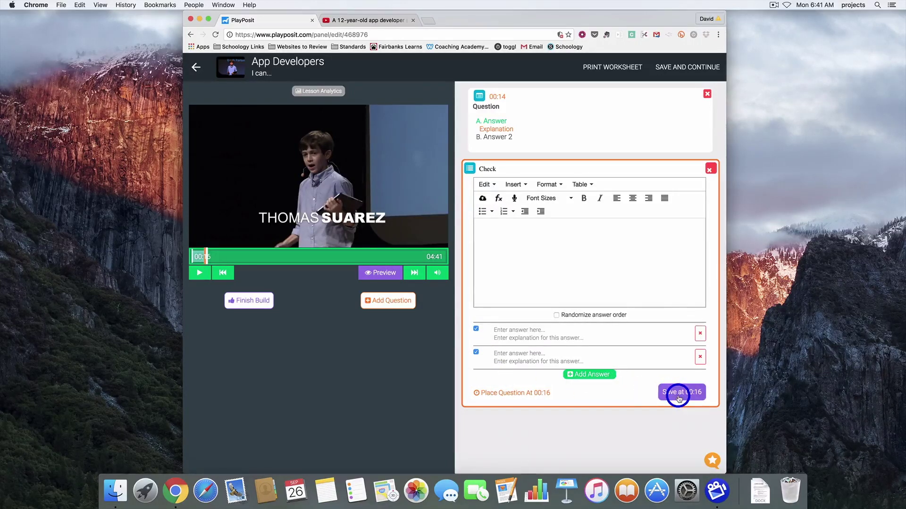
pyautogui.click(710, 168)
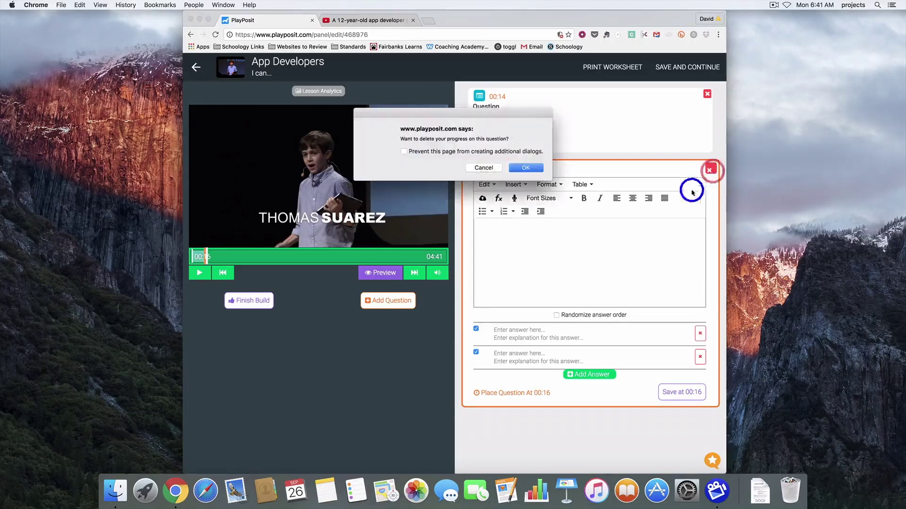
pyautogui.click(525, 168)
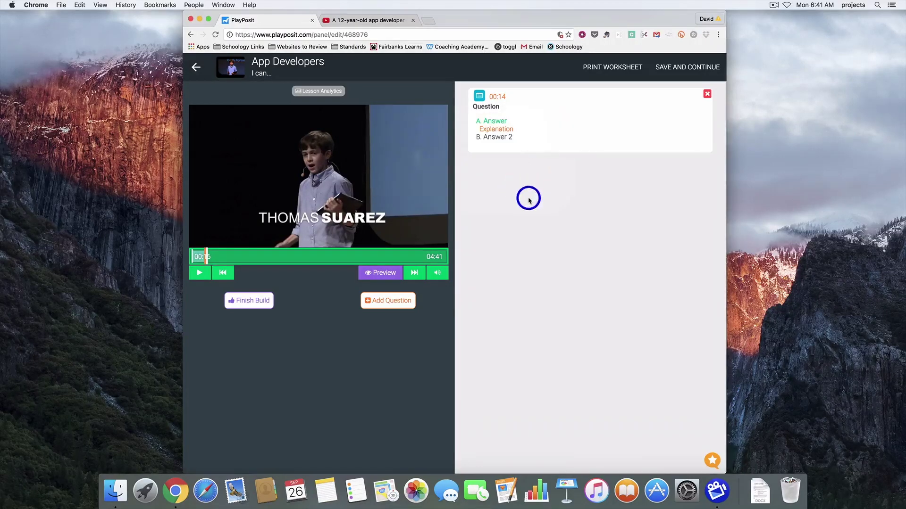
pyautogui.click(388, 300)
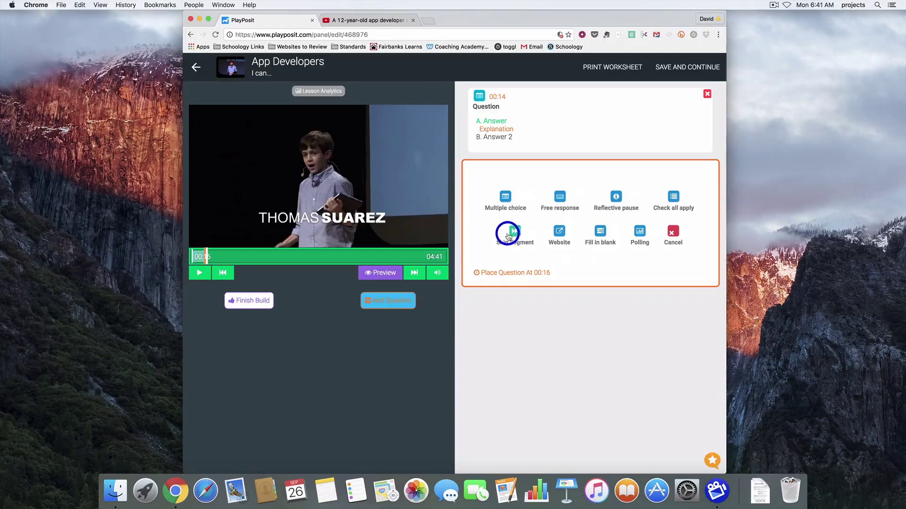
# Add a skip segment at 00:16 that jumps to 1:10 and save it.
pyautogui.click(514, 232)
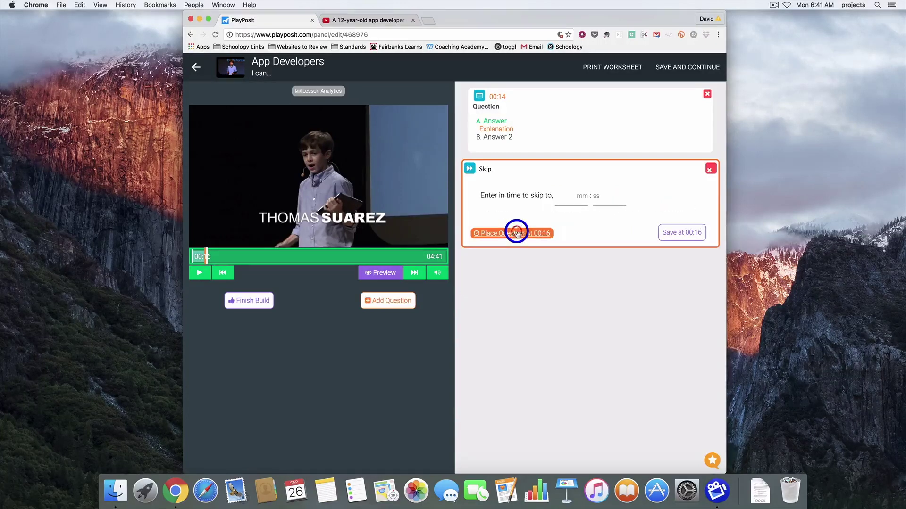
pyautogui.click(574, 195)
pyautogui.write('10')
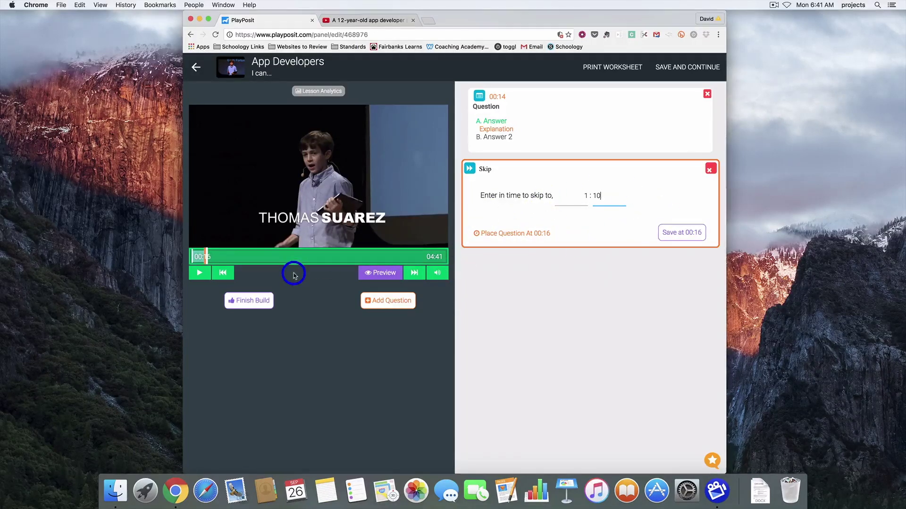
pyautogui.moveTo(196, 259); pyautogui.dragTo(211, 256)
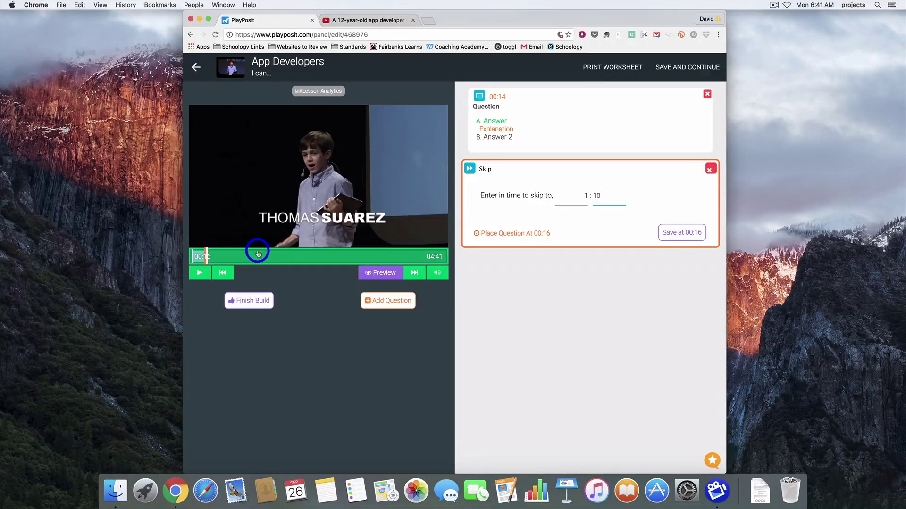
pyautogui.click(675, 233)
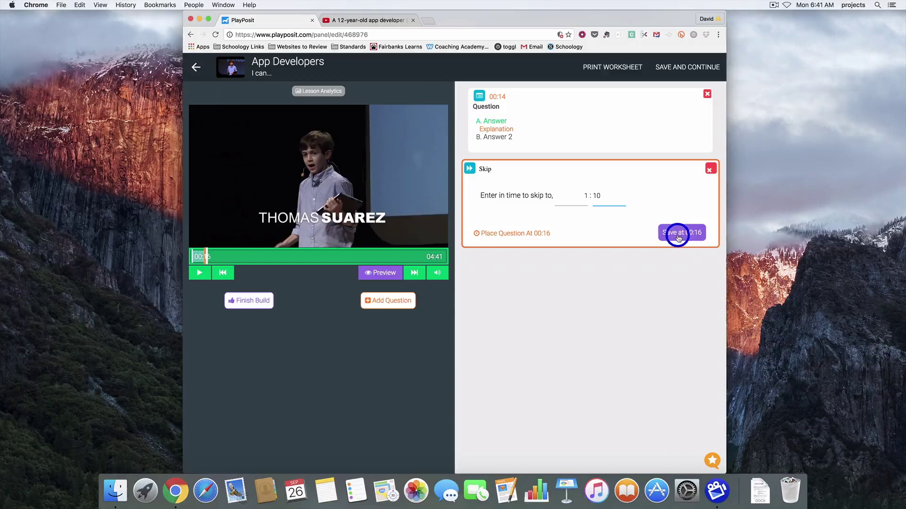
# Dismiss the skipped-area warning, keep the skip, and open question types at 01:21.
pyautogui.click(204, 273)
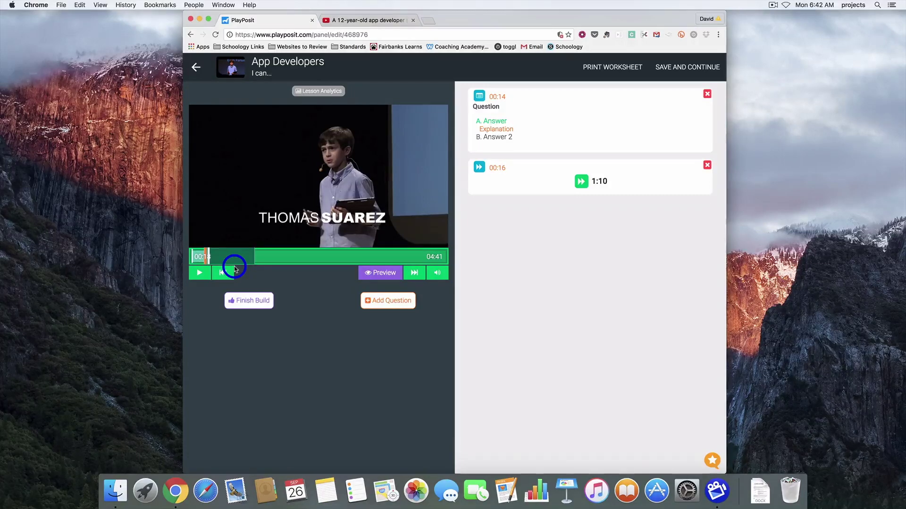
pyautogui.click(386, 300)
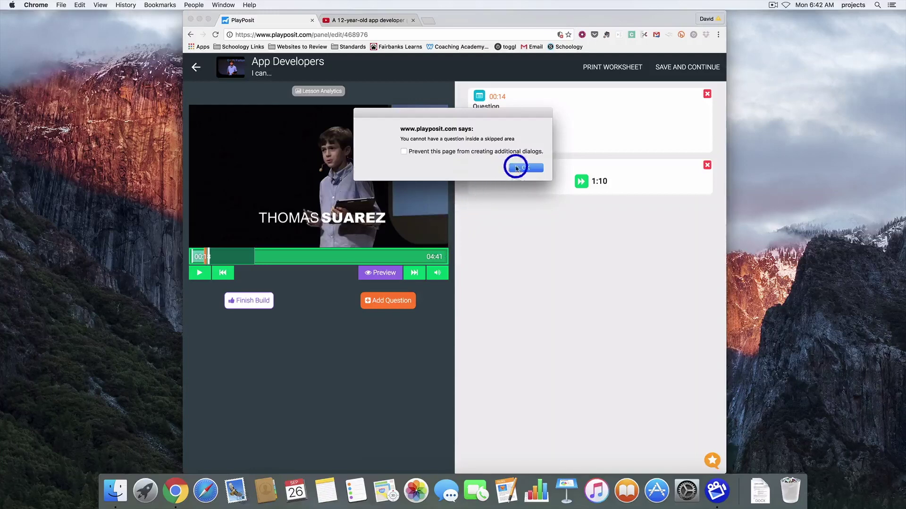
pyautogui.click(526, 168)
pyautogui.click(648, 185)
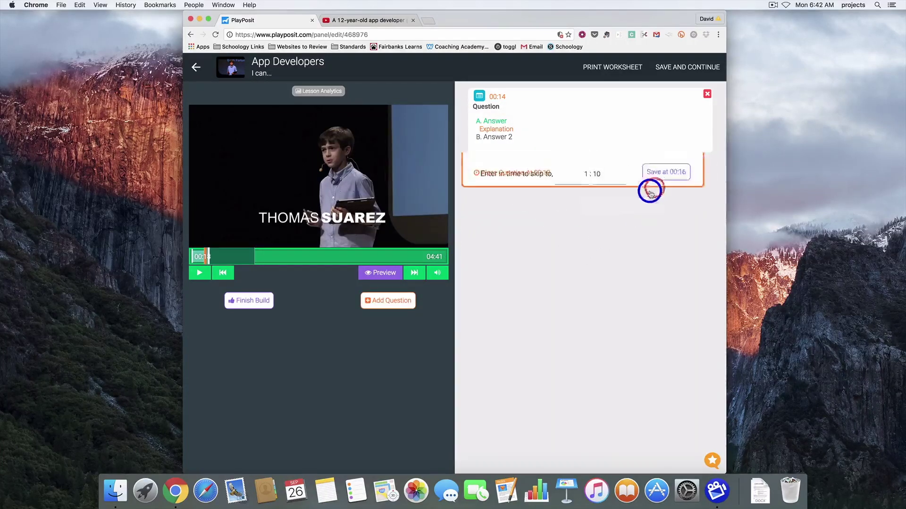
pyautogui.click(710, 169)
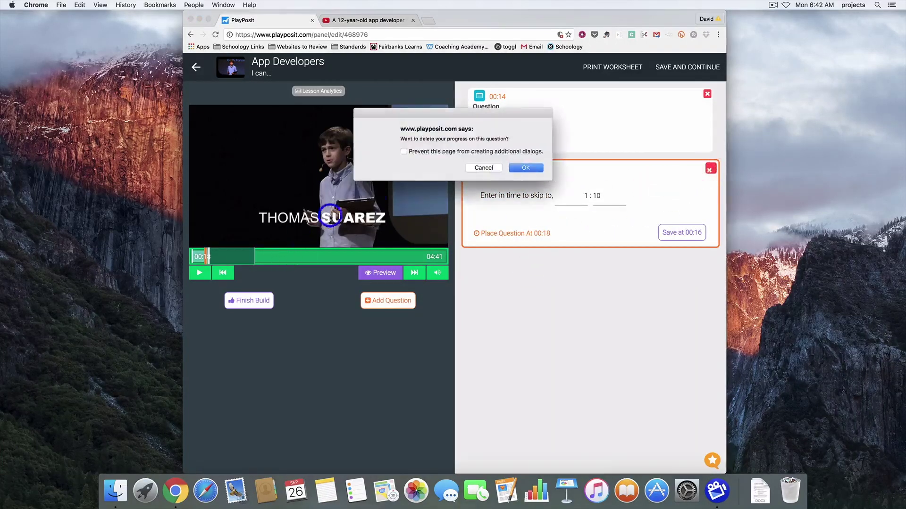
pyautogui.click(453, 177)
pyautogui.click(263, 256)
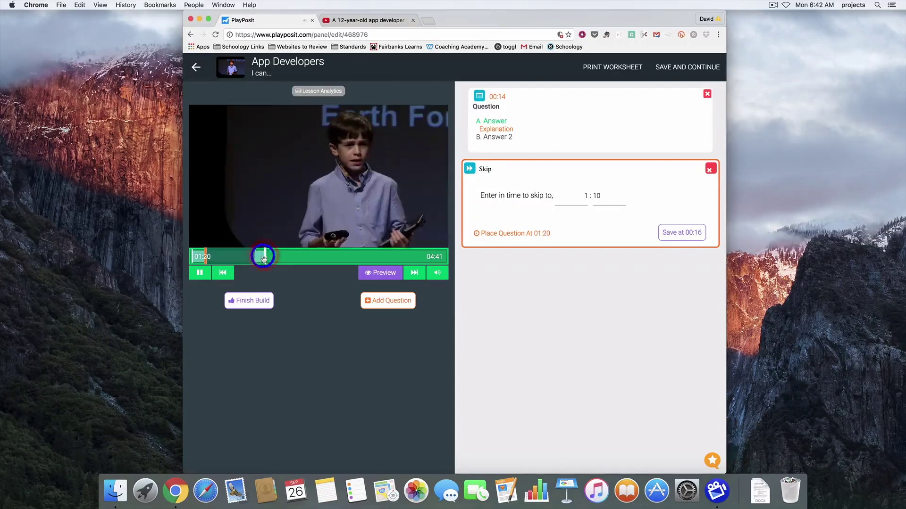
pyautogui.click(387, 300)
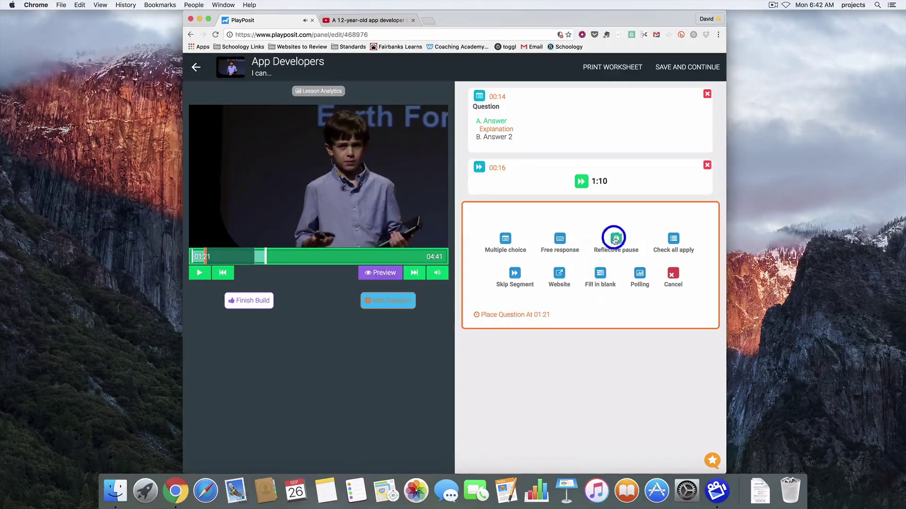
# Start a website interaction at 01:21 and delete the draft.
pyautogui.click(559, 274)
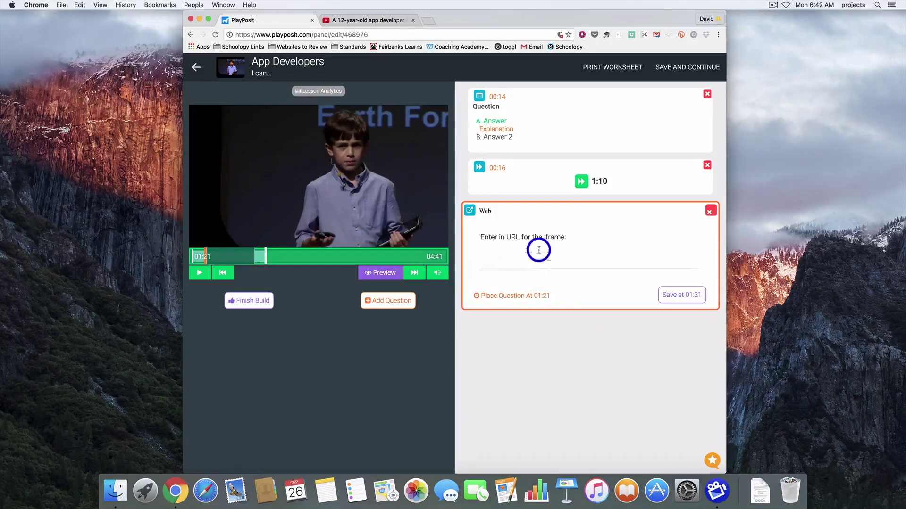
pyautogui.click(709, 211)
pyautogui.click(544, 176)
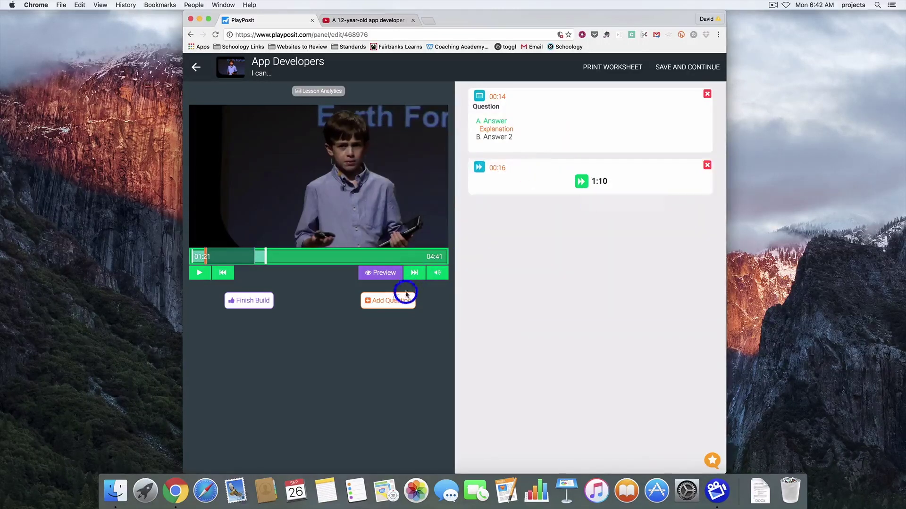
# Add a fill-in-the-blank question at 01:21 and delete it.
pyautogui.click(388, 300)
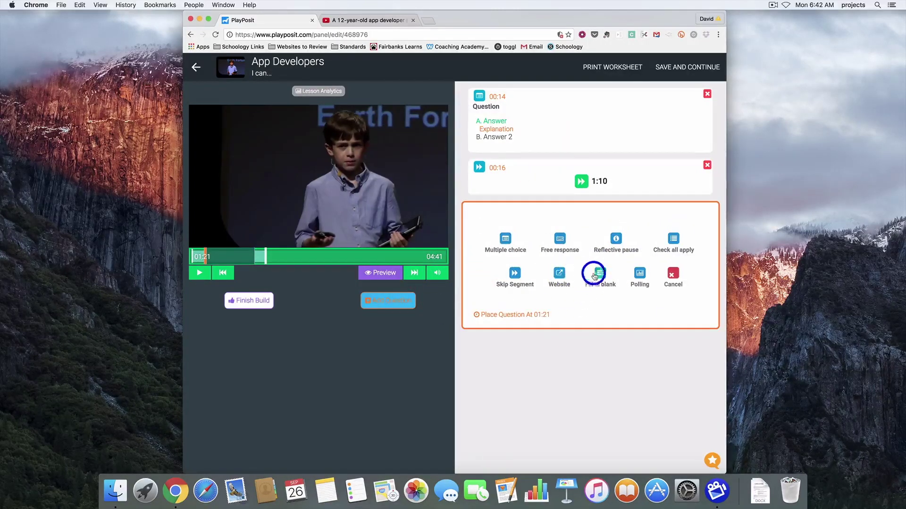
pyautogui.click(595, 273)
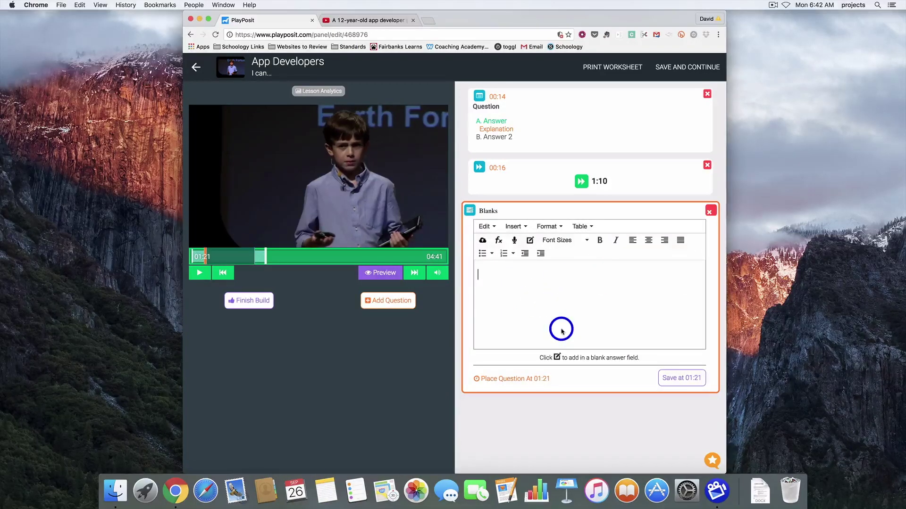
pyautogui.click(710, 211)
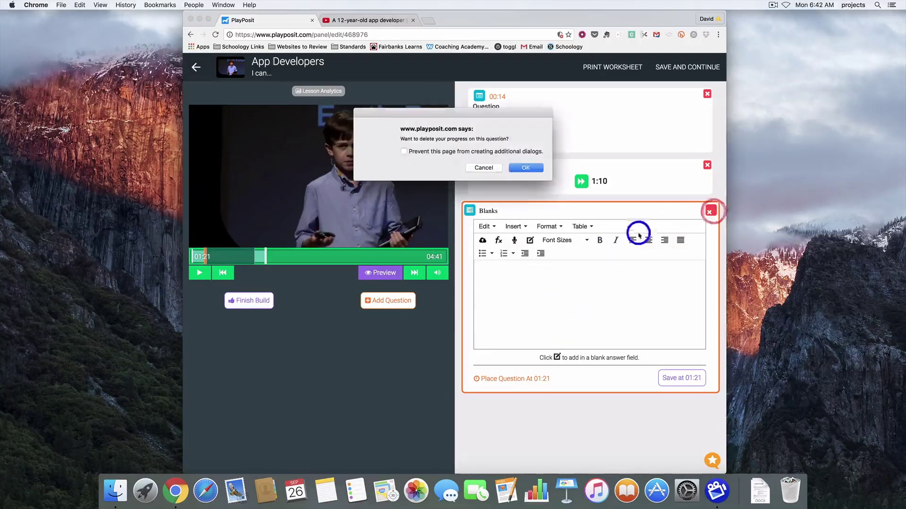
pyautogui.click(536, 168)
# Add a polling question at 01:21 and delete the draft.
pyautogui.click(388, 300)
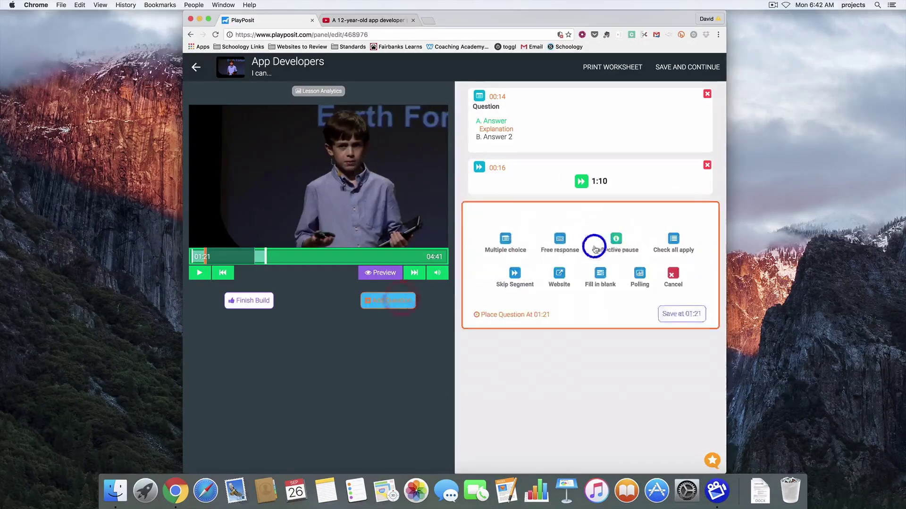
pyautogui.click(641, 287)
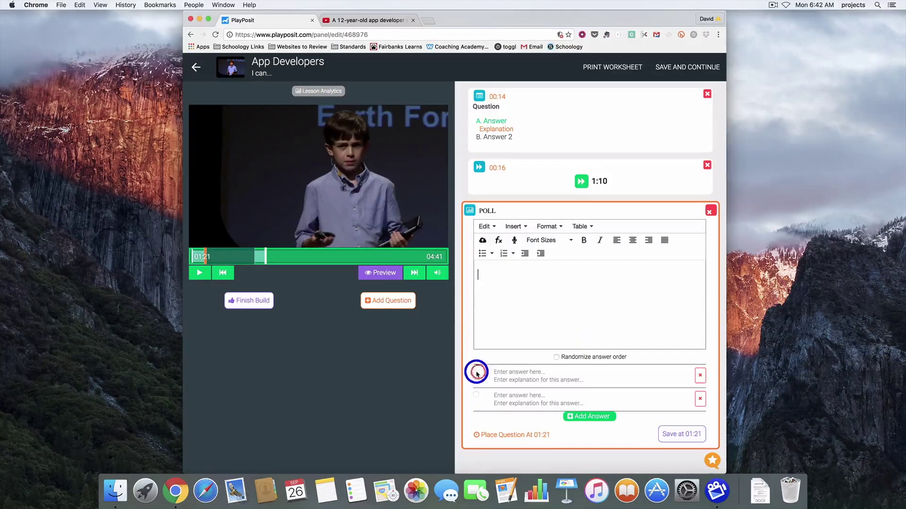
pyautogui.click(711, 210)
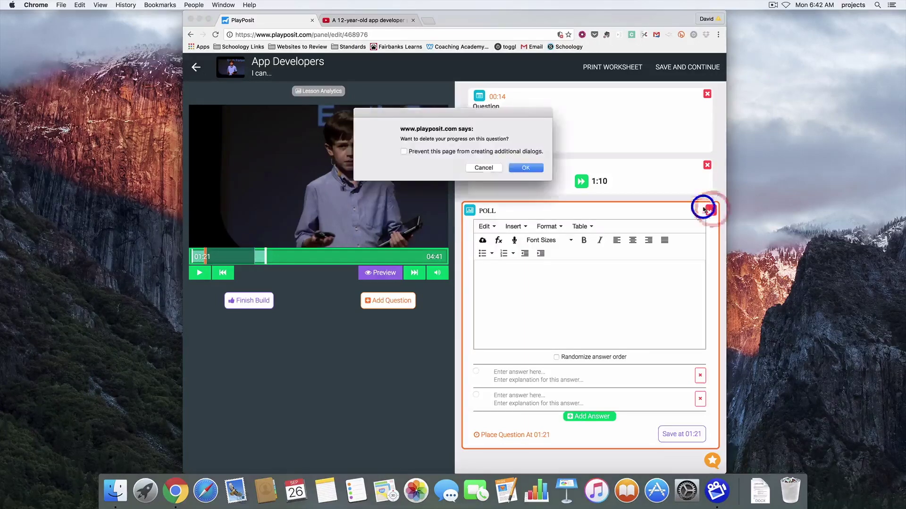
pyautogui.click(540, 168)
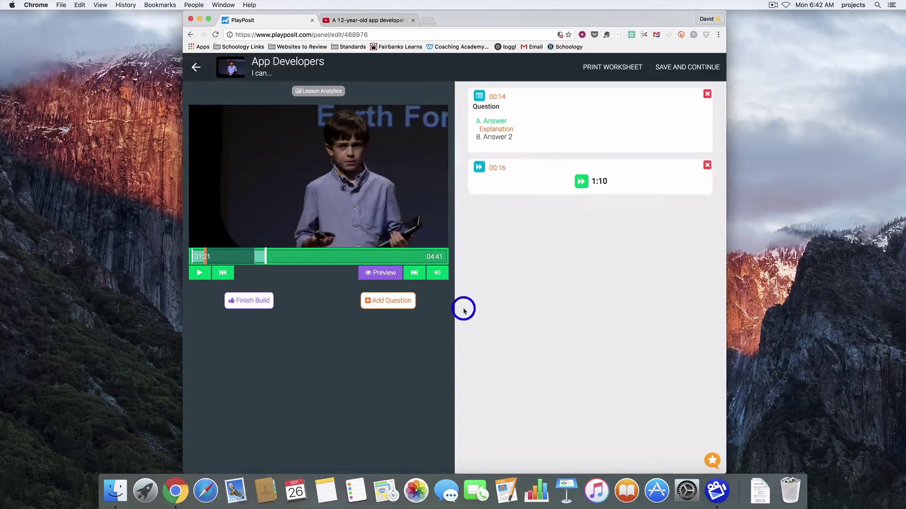
pyautogui.click(239, 302)
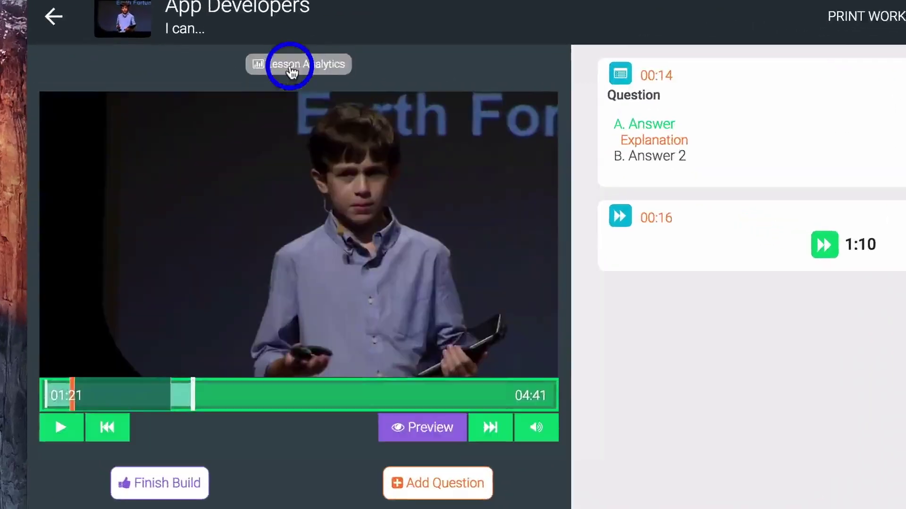
# Review the lesson analytics showing a Good overall score, close them, and finish the build.
pyautogui.click(318, 91)
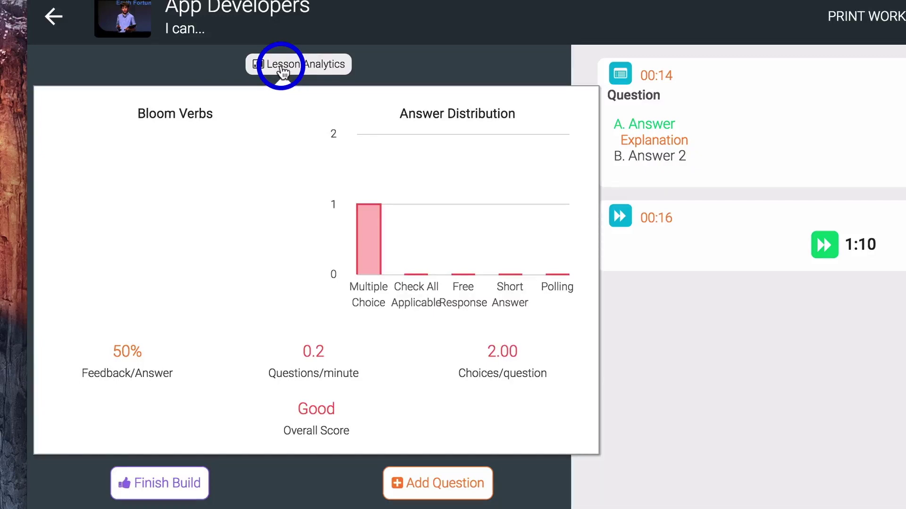
pyautogui.click(283, 68)
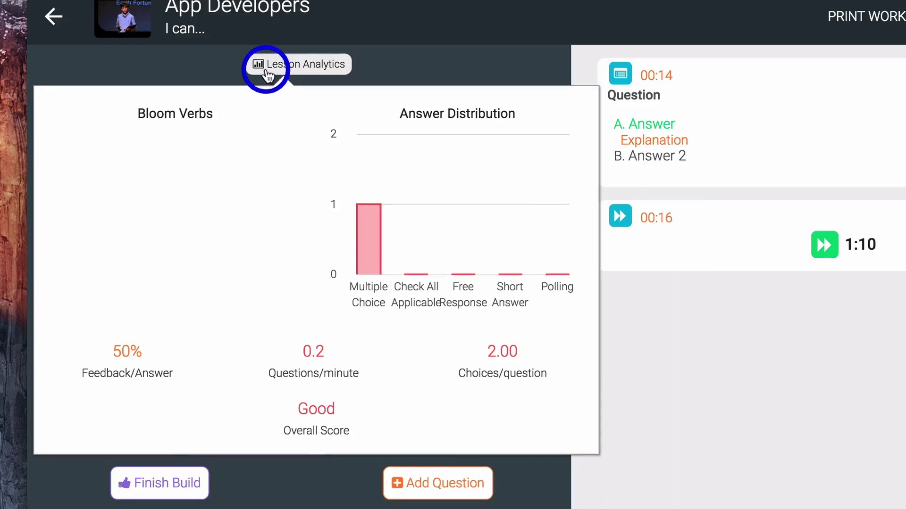
pyautogui.click(267, 71)
pyautogui.click(150, 488)
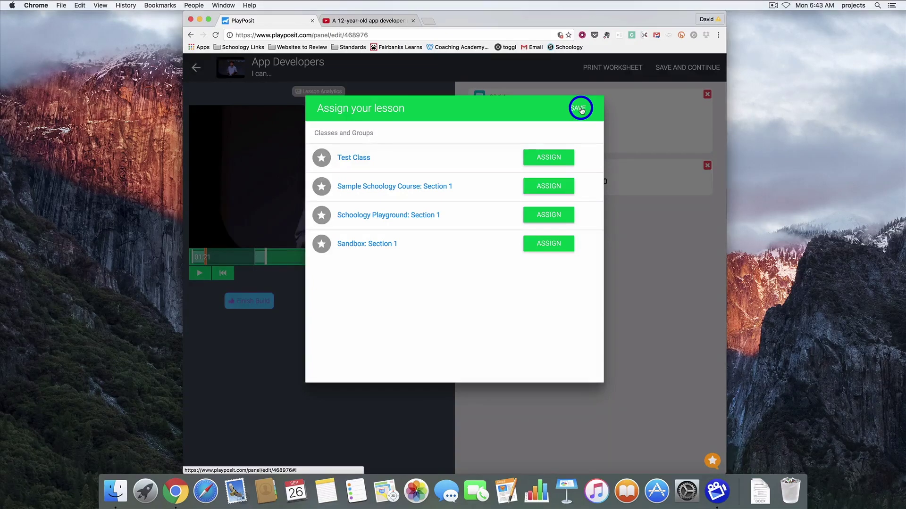
# Save App Developers with no class selected and dismiss the Share URL dialog.
pyautogui.click(581, 108)
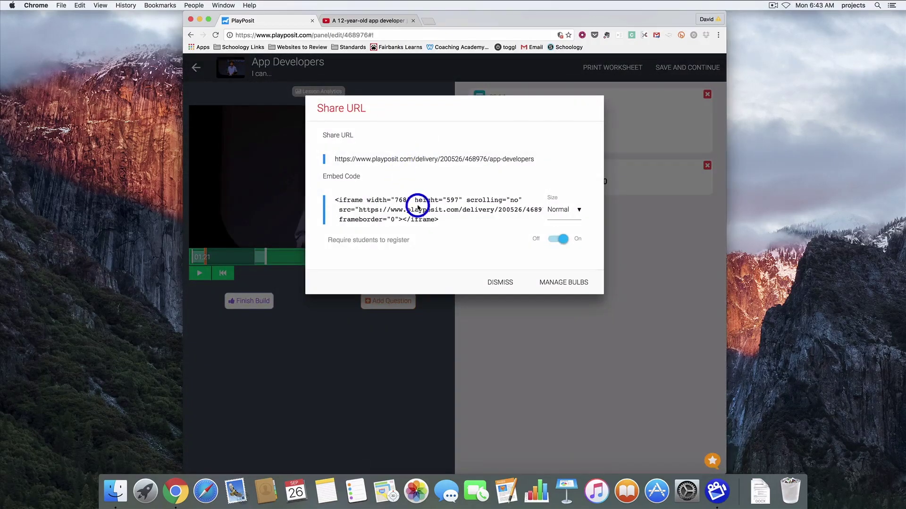
pyautogui.click(500, 284)
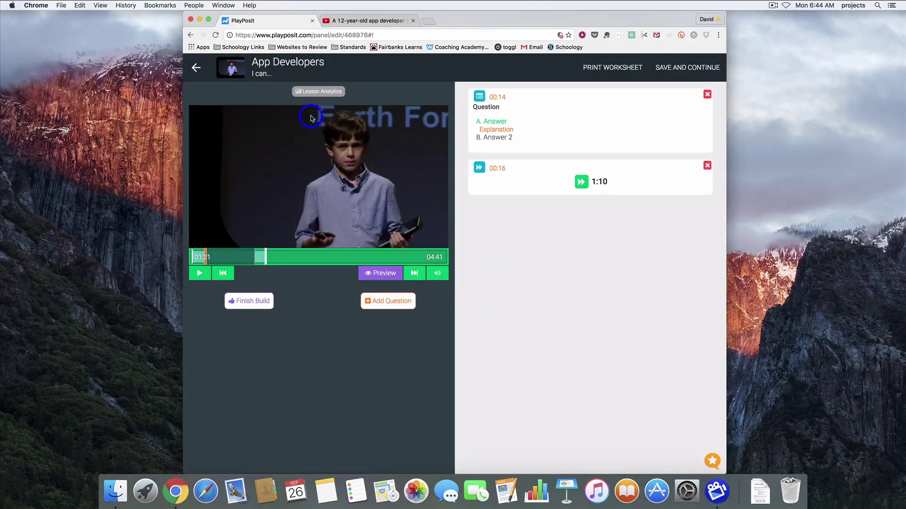
pyautogui.click(375, 20)
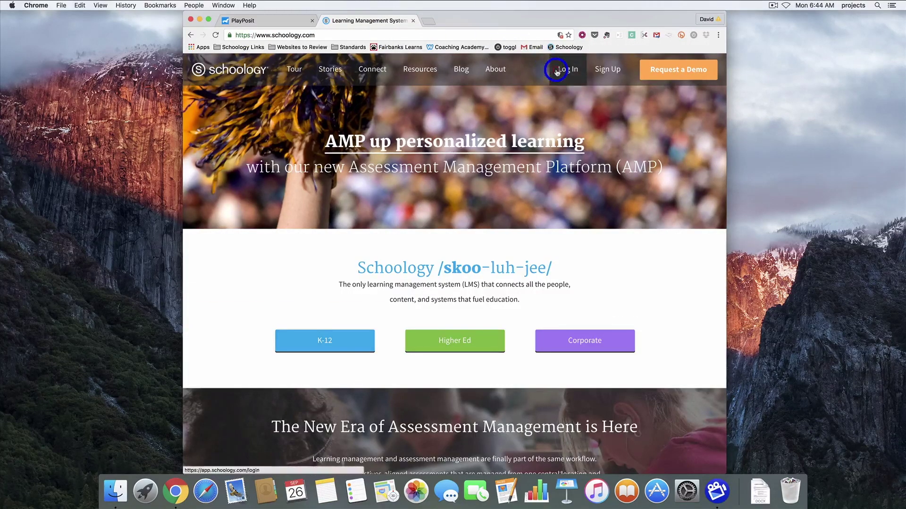
# Open the Schoology sign-in page and select the email or username field.
pyautogui.click(558, 71)
pyautogui.click(416, 152)
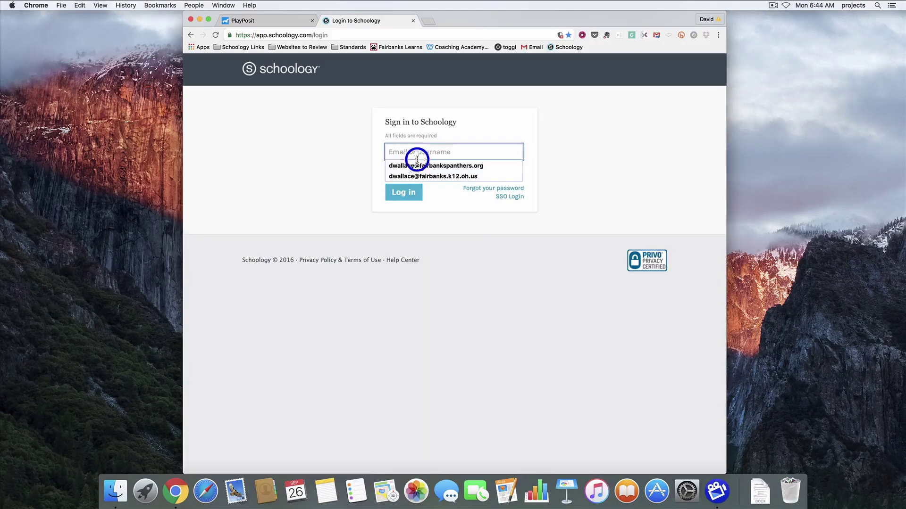
# Sign into Schoology with the saved account, declining password saving, and open Sandbox: Section 1 materials.
pyautogui.click(427, 161)
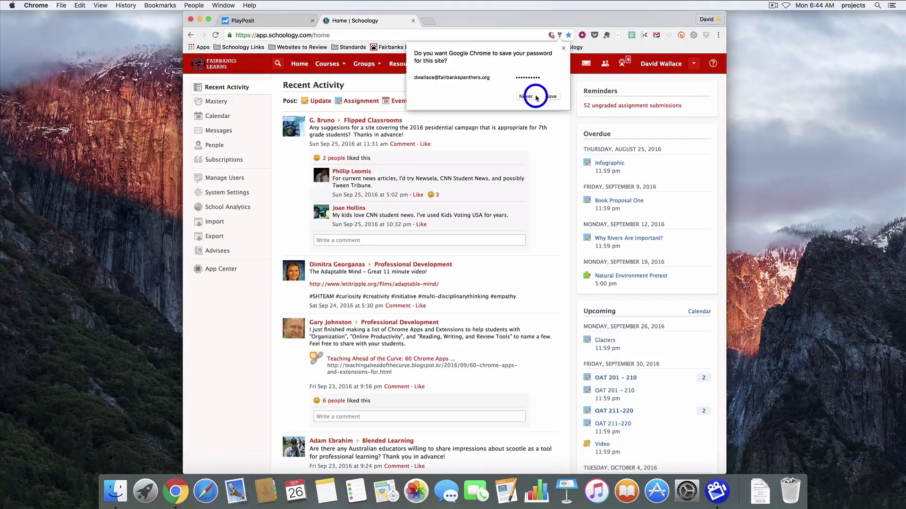
pyautogui.click(525, 96)
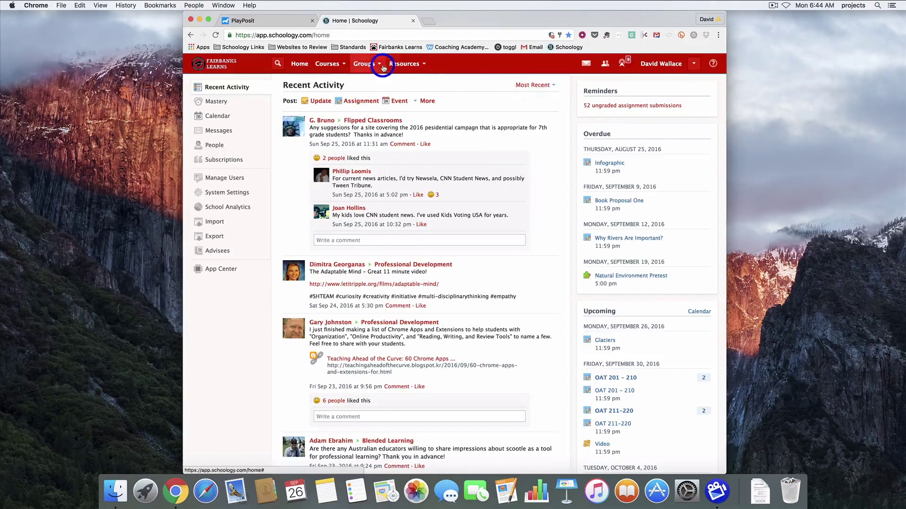
pyautogui.click(325, 64)
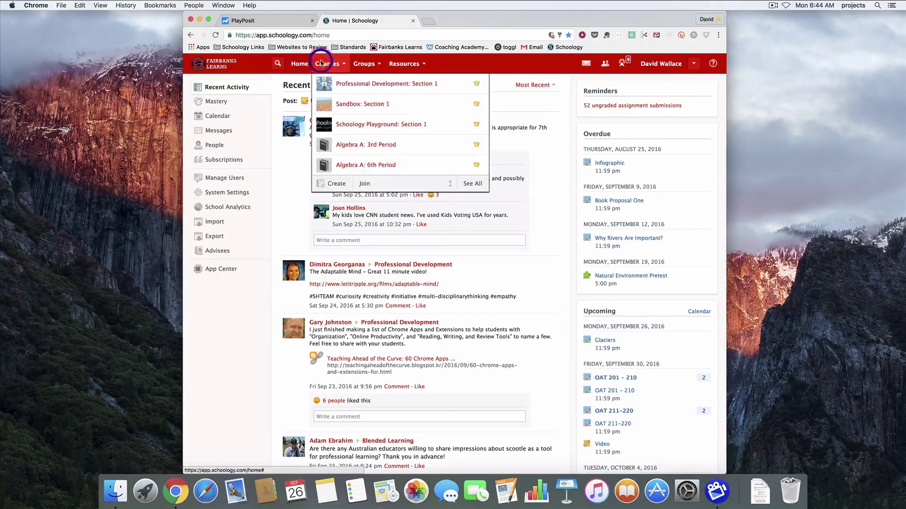
pyautogui.click(369, 103)
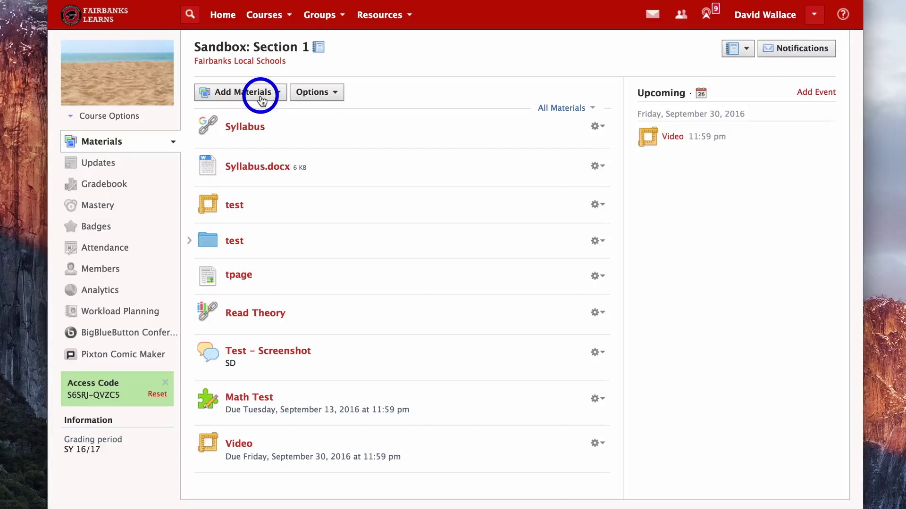
pyautogui.click(260, 95)
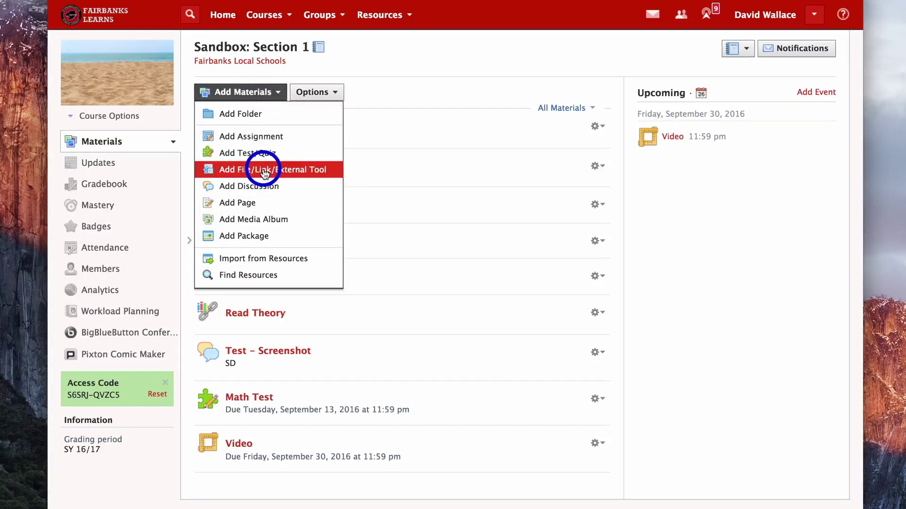
# Add a PlayPosit External Tool material titled 'App Developer' with grading disabled.
pyautogui.click(309, 169)
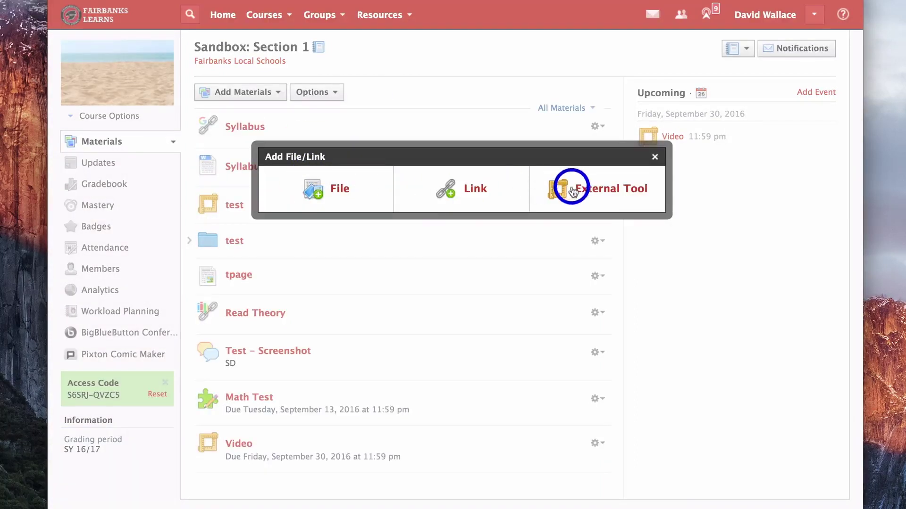
pyautogui.click(586, 190)
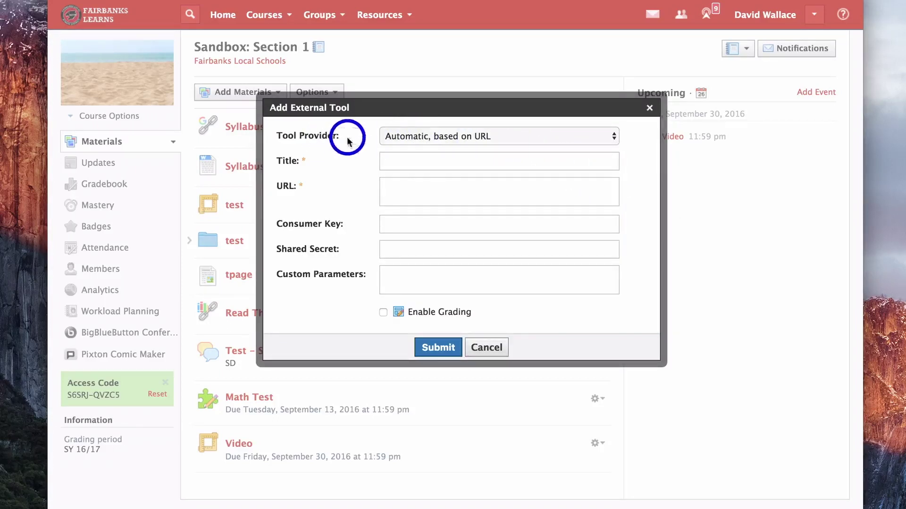
pyautogui.click(397, 136)
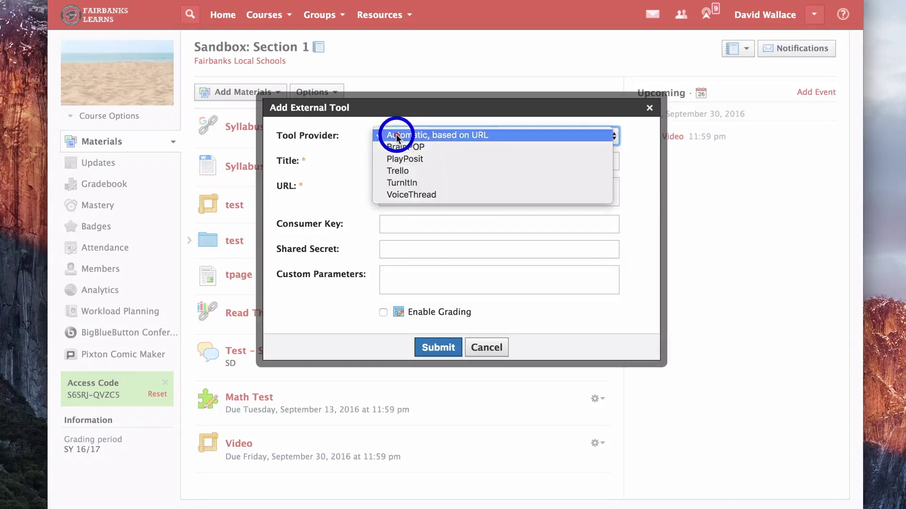
pyautogui.press('Escape')
pyautogui.click(439, 164)
pyautogui.click(393, 164)
pyautogui.write('App Developer')
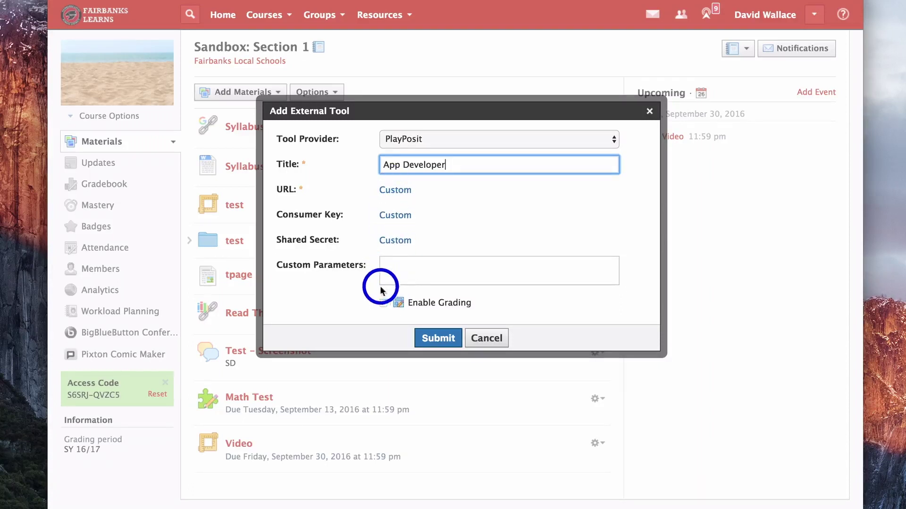
pyautogui.click(383, 307)
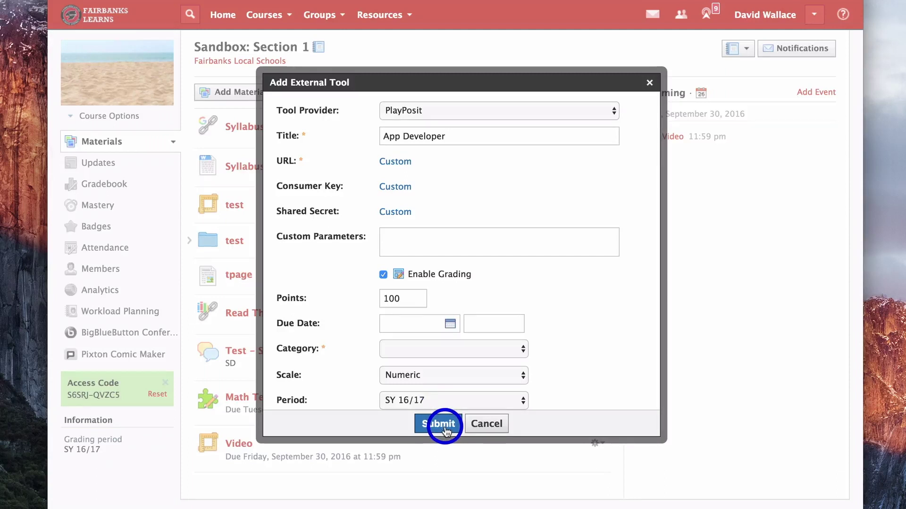
pyautogui.click(383, 274)
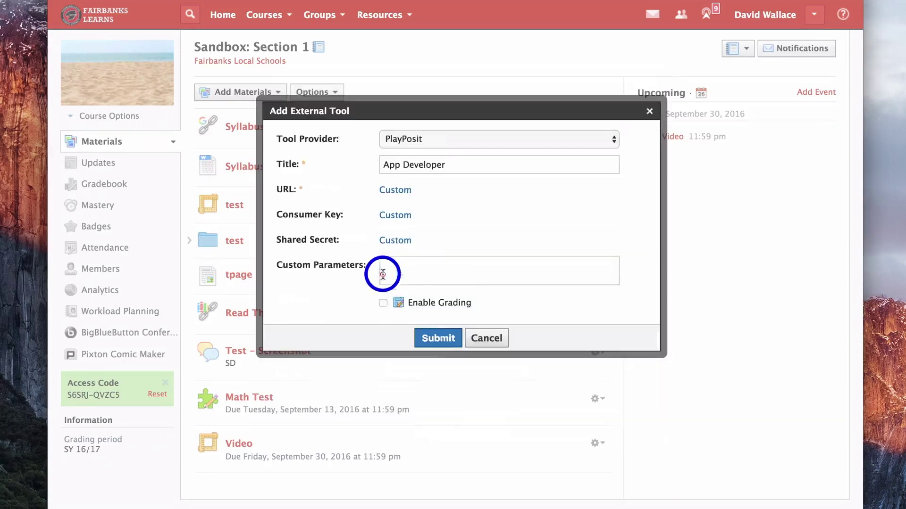
pyautogui.click(439, 338)
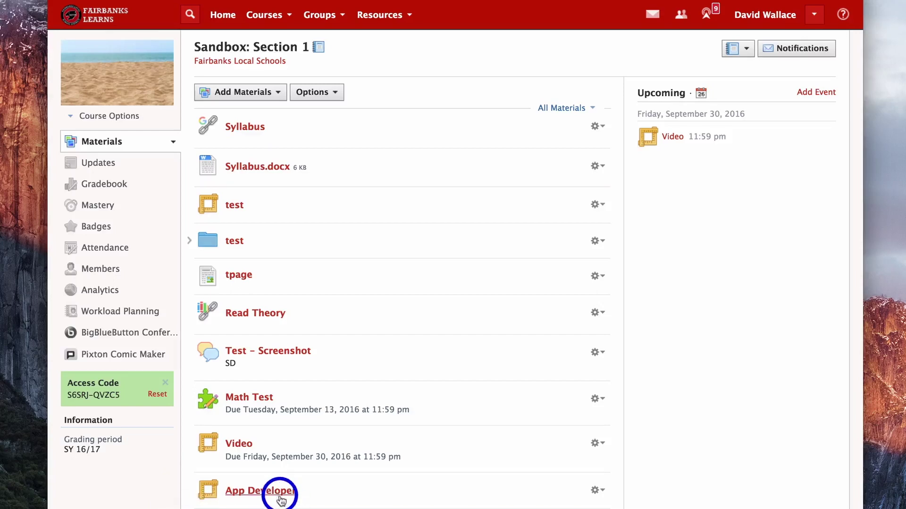
# Open the App Developer material and set the App Developers bulb as its default assignment.
pyautogui.click(255, 491)
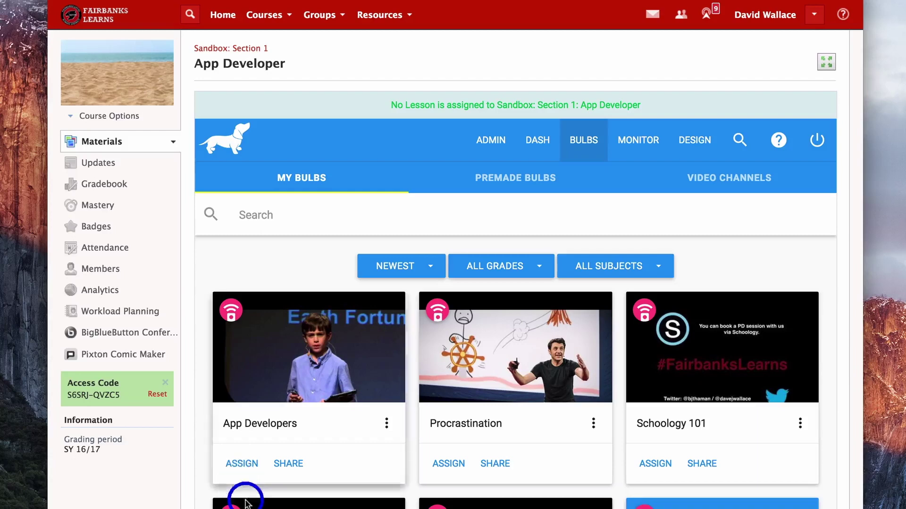
pyautogui.click(241, 463)
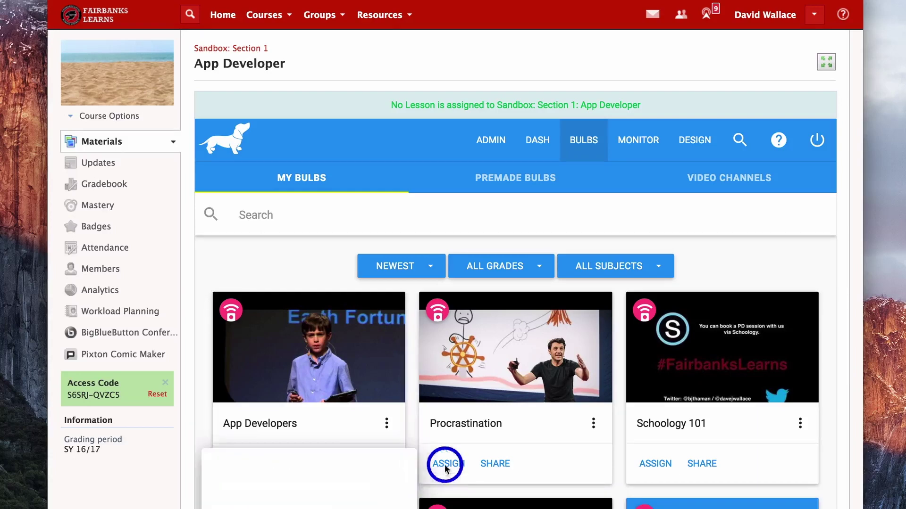
pyautogui.scroll(-3, 453, 398)
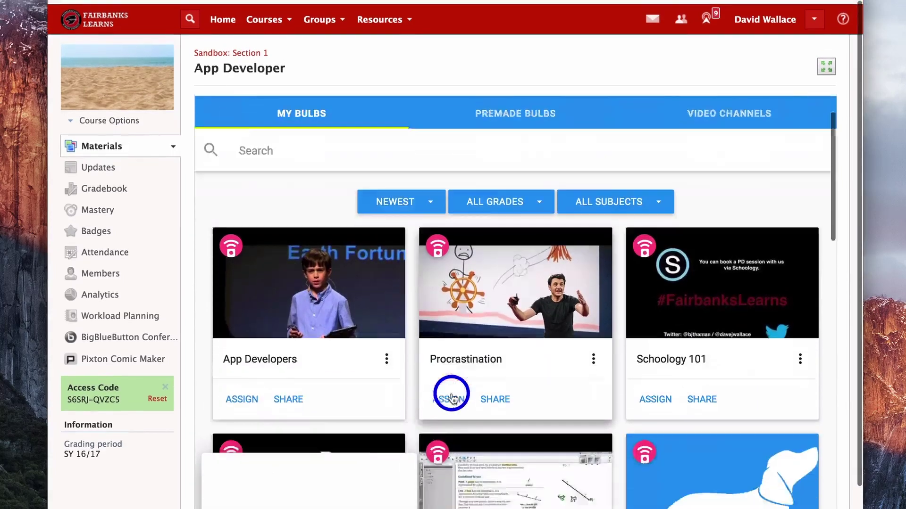
pyautogui.scroll(-3, 453, 398)
pyautogui.scroll(-2, 454, 398)
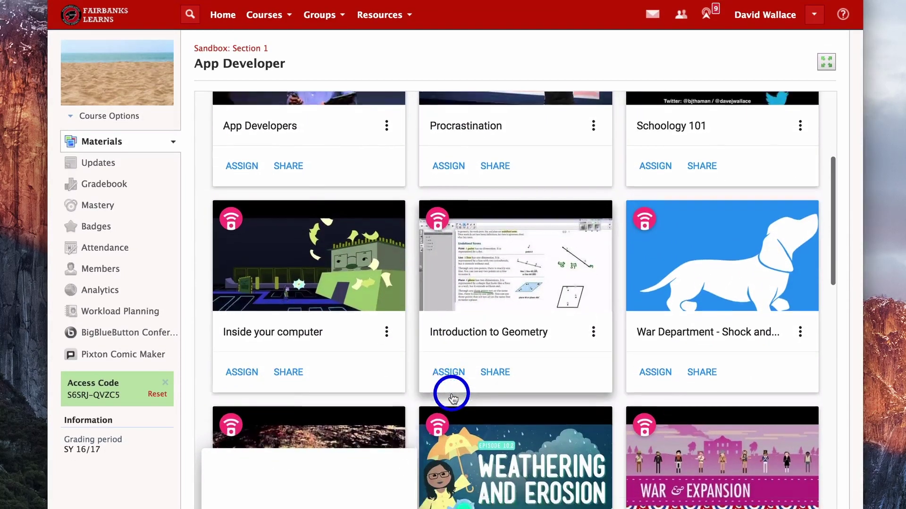
pyautogui.scroll(5, 453, 395)
pyautogui.scroll(-3, 451, 394)
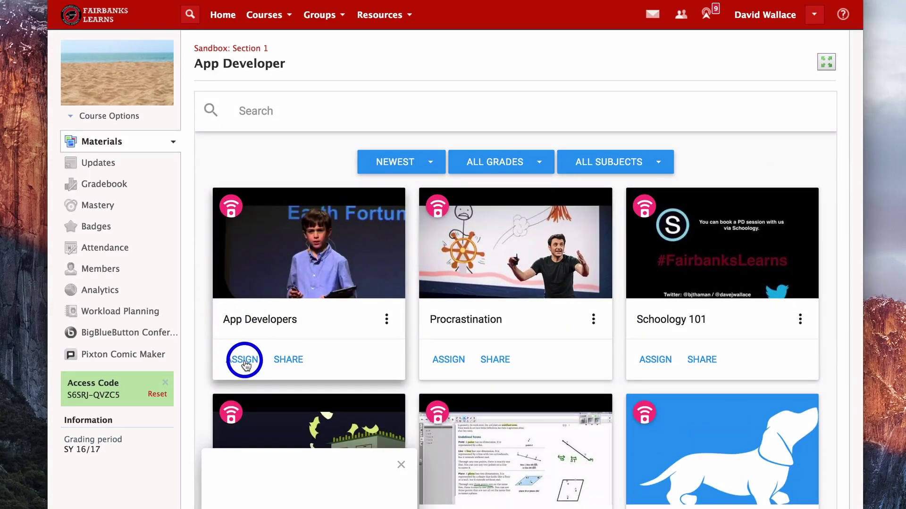
pyautogui.click(244, 363)
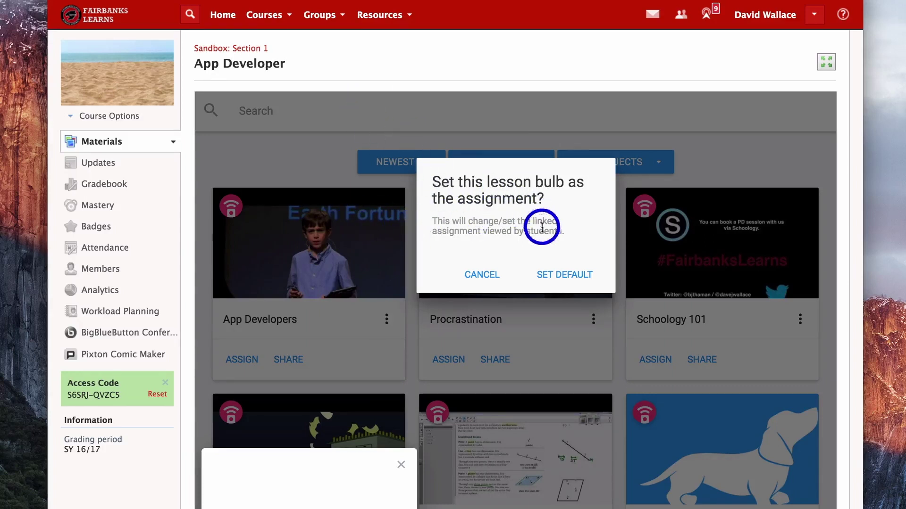
pyautogui.click(556, 277)
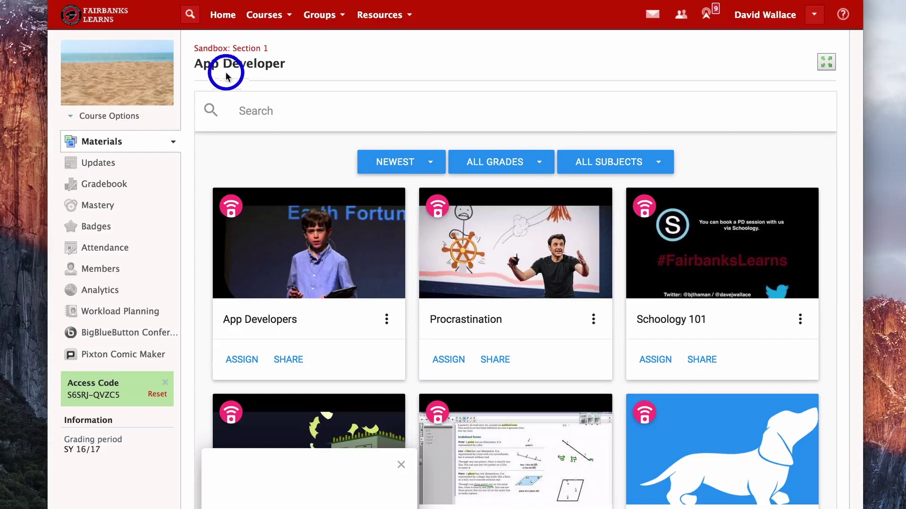
pyautogui.click(120, 115)
pyautogui.click(126, 139)
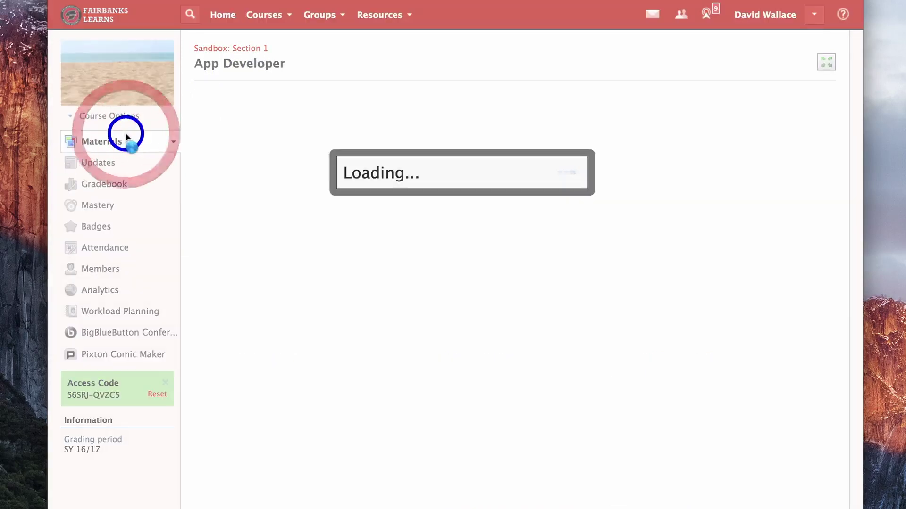
pyautogui.click(605, 121)
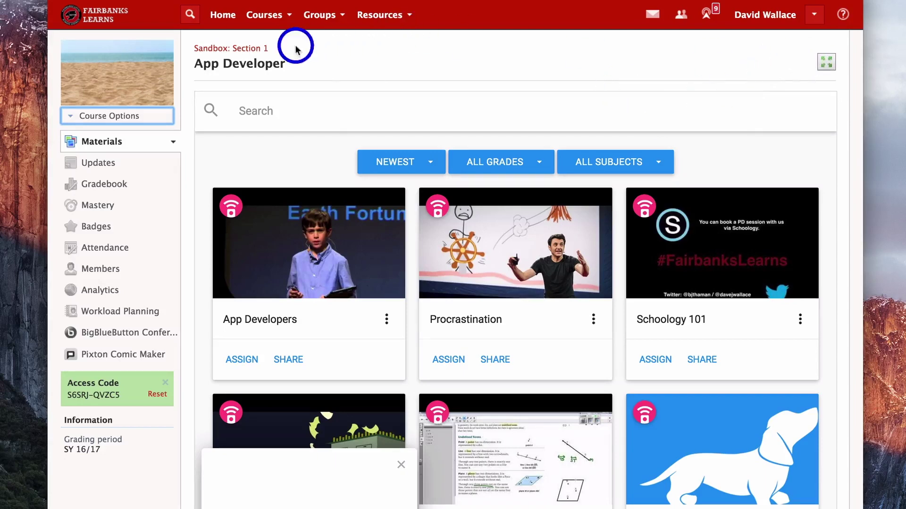
pyautogui.click(263, 48)
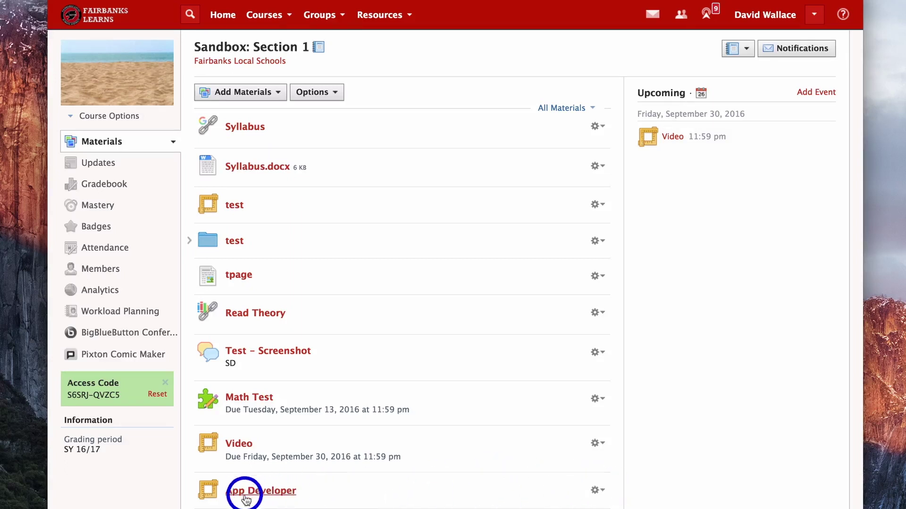
pyautogui.click(130, 126)
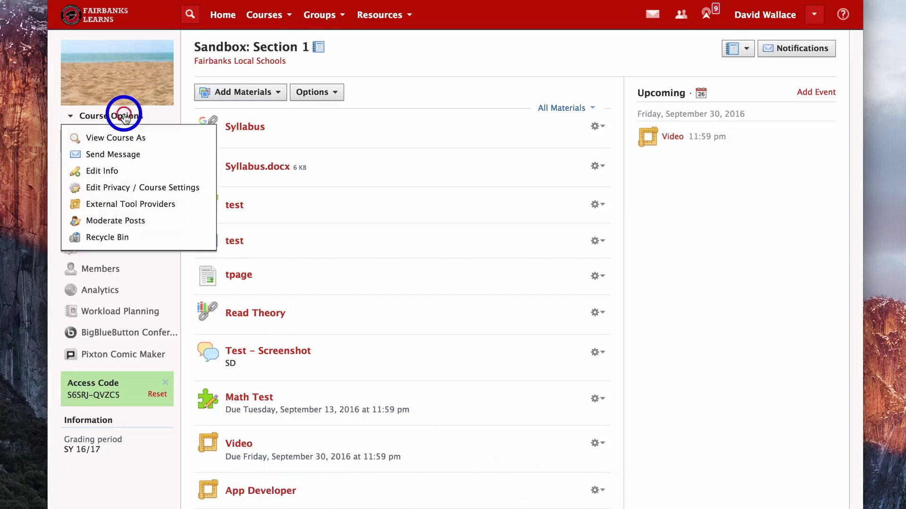
pyautogui.click(113, 141)
pyautogui.click(373, 170)
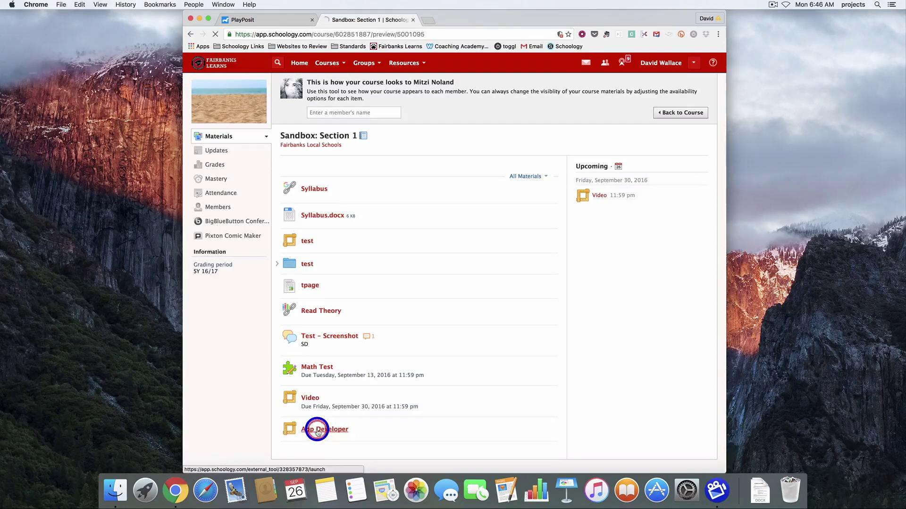
pyautogui.click(317, 429)
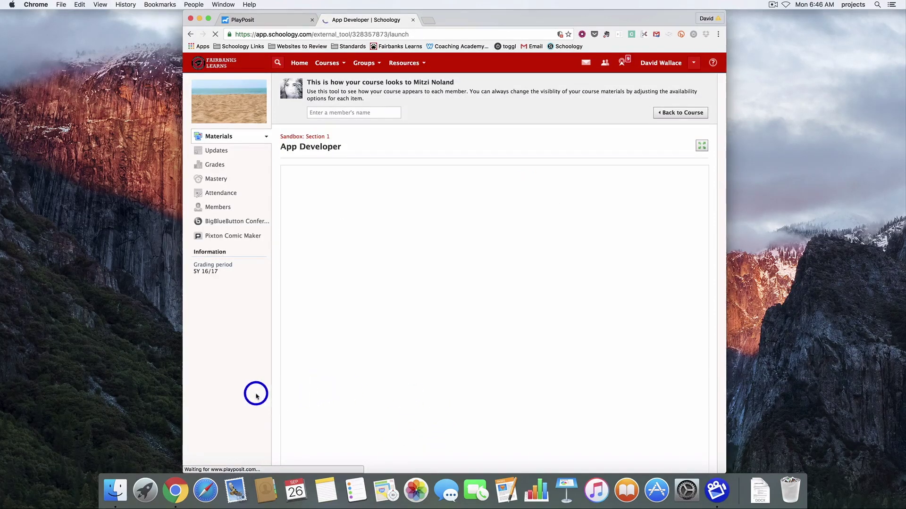
pyautogui.scroll(-2, 255, 393)
pyautogui.scroll(-1, 255, 394)
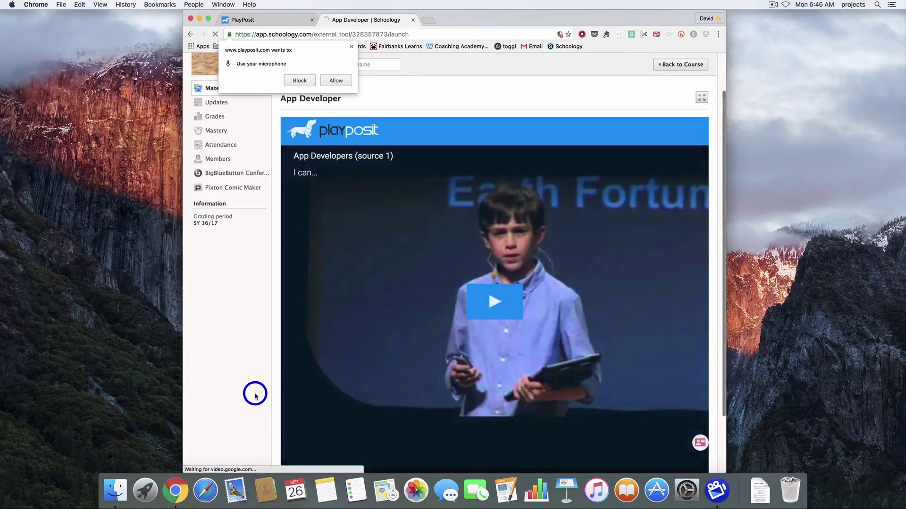
# Allow microphone access and play the App Developers video in expanded view, rewinding it.
pyautogui.click(332, 80)
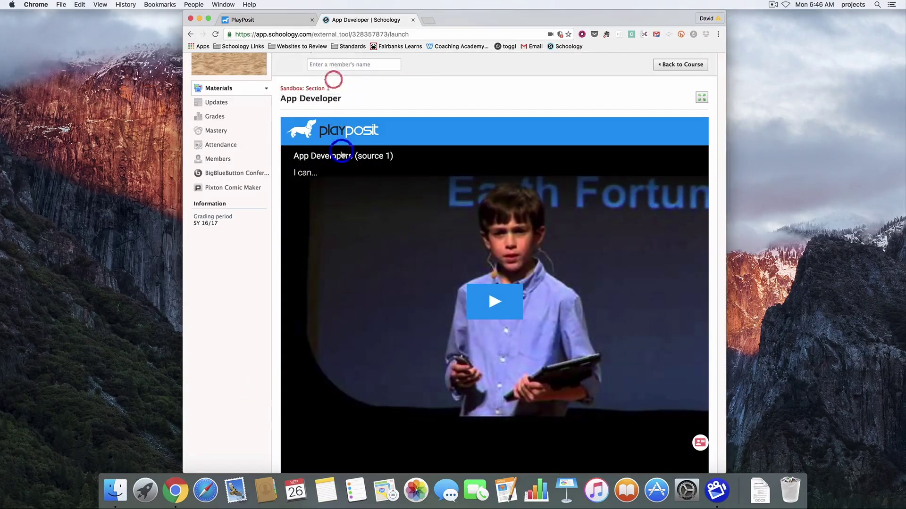
pyautogui.scroll(-2, 487, 283)
pyautogui.click(488, 262)
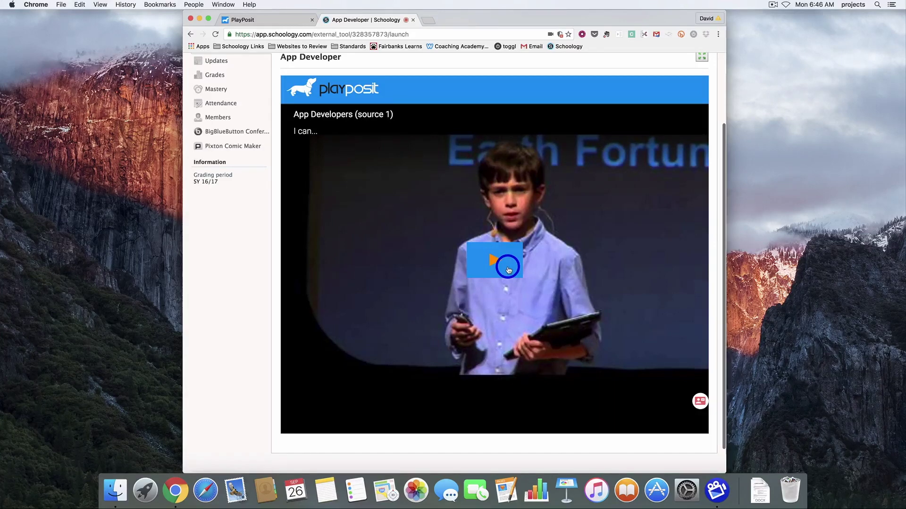
pyautogui.scroll(2, 507, 268)
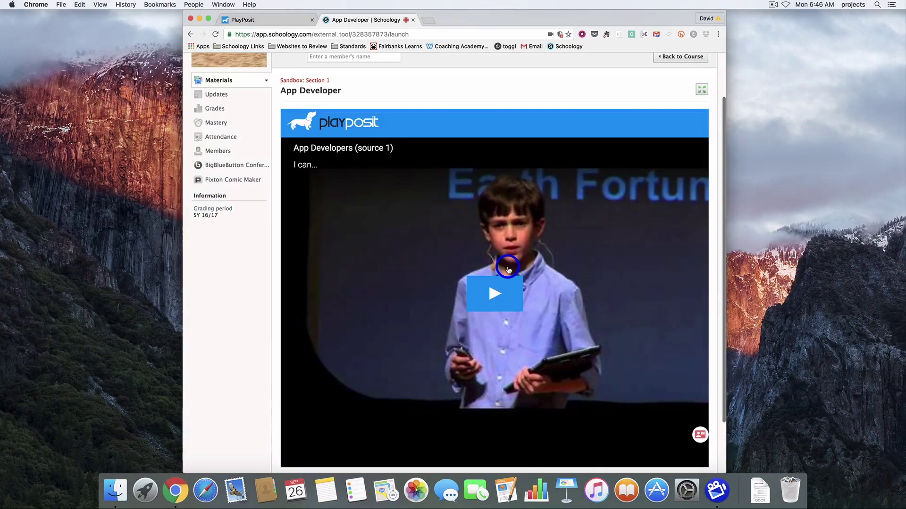
pyautogui.click(703, 90)
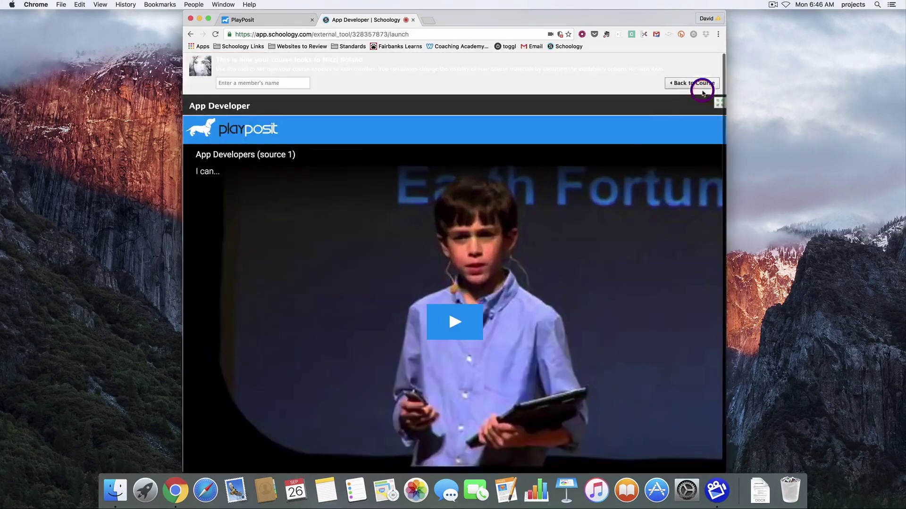
pyautogui.moveTo(538, 19); pyautogui.dragTo(525, 19)
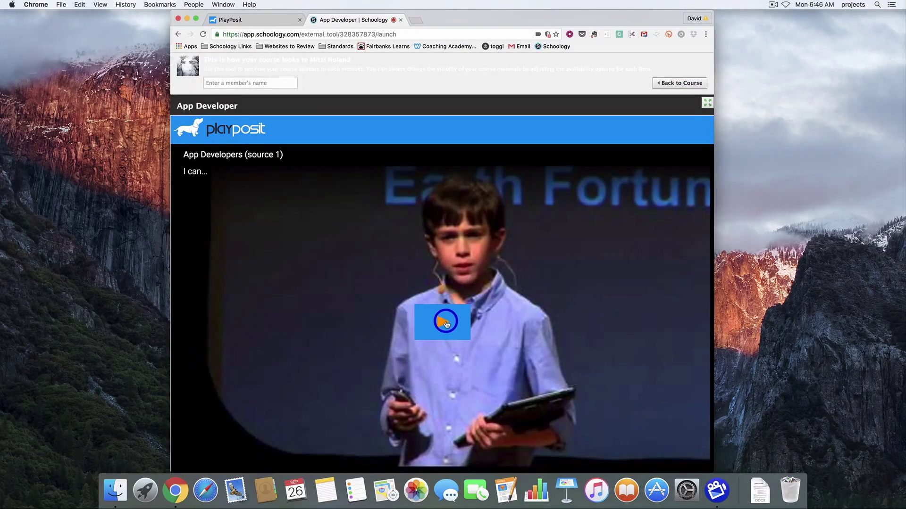
pyautogui.click(445, 322)
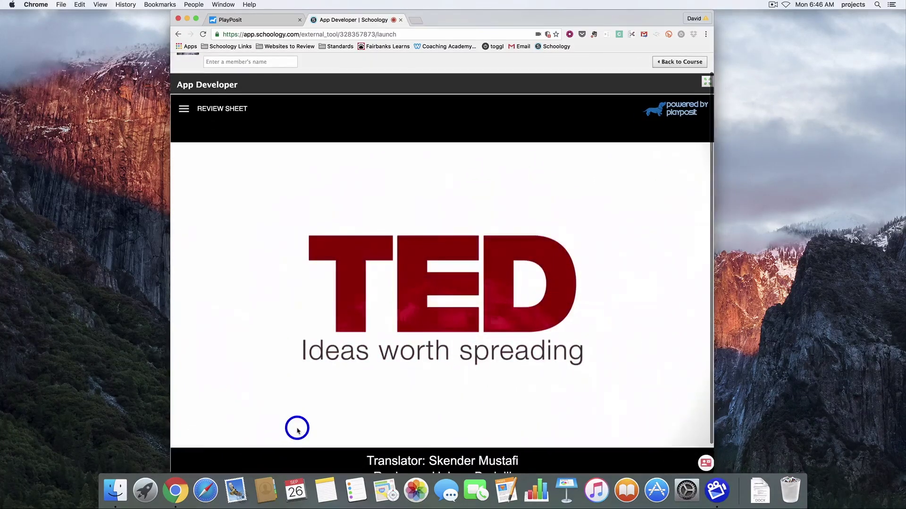
pyautogui.scroll(-2, 297, 429)
pyautogui.scroll(2, 284, 397)
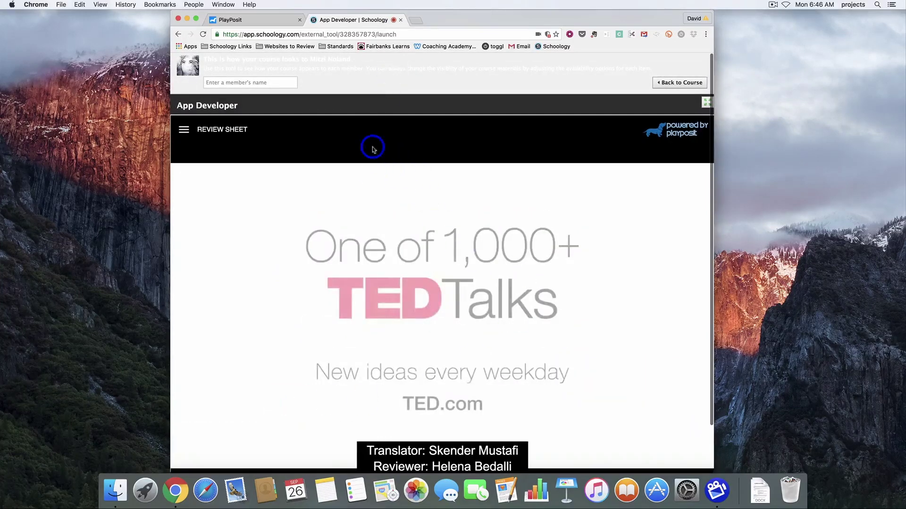
pyautogui.scroll(-2, 355, 319)
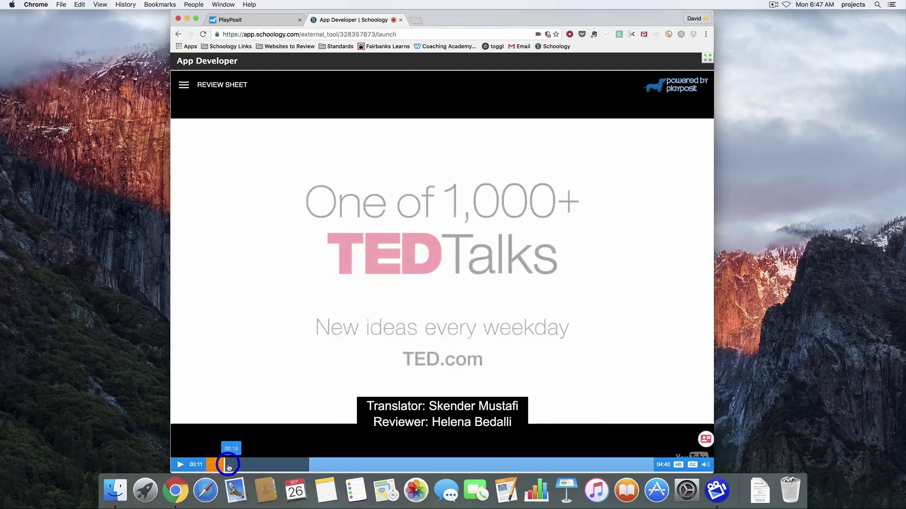
pyautogui.moveTo(223, 464)
pyautogui.mouseDown()
pyautogui.moveTo(207, 465)
pyautogui.moveTo(228, 465)
pyautogui.mouseUp()
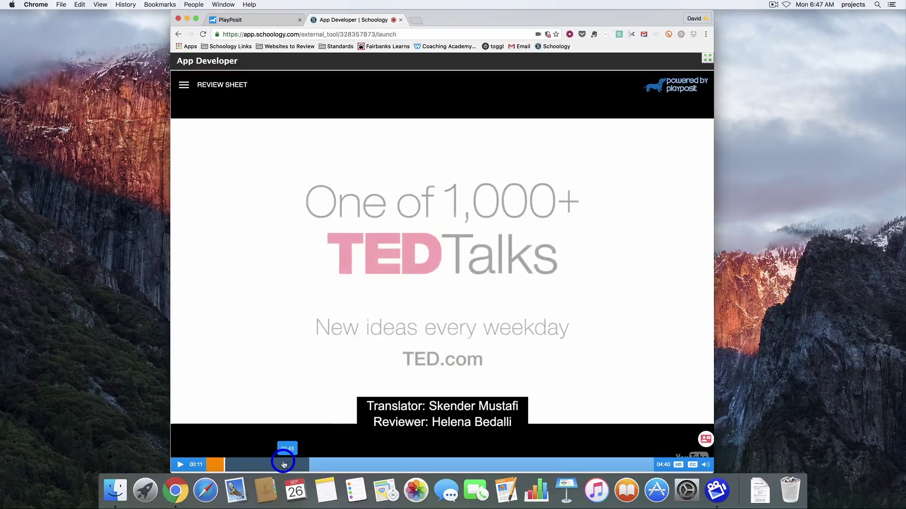
pyautogui.click(400, 21)
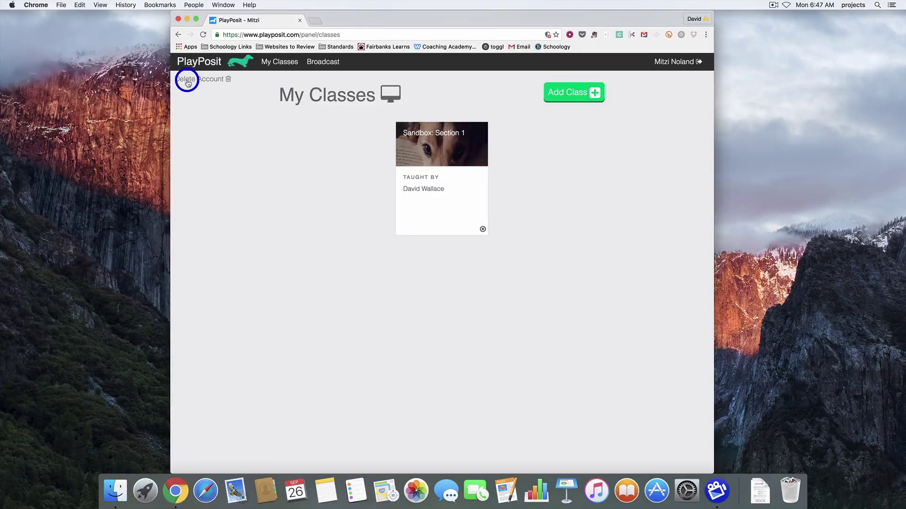
# Delete the student's PlayPosit account and sign back in with the teacher's Google account.
pyautogui.click(188, 80)
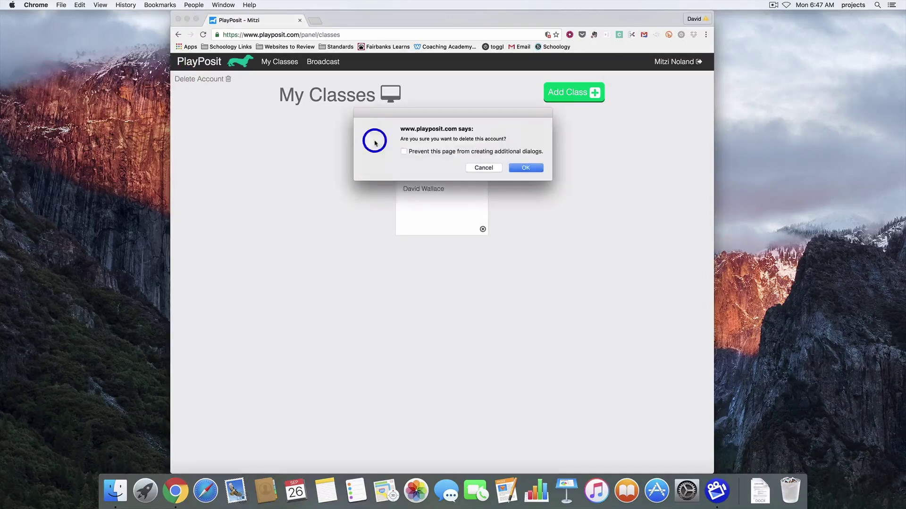
pyautogui.click(525, 167)
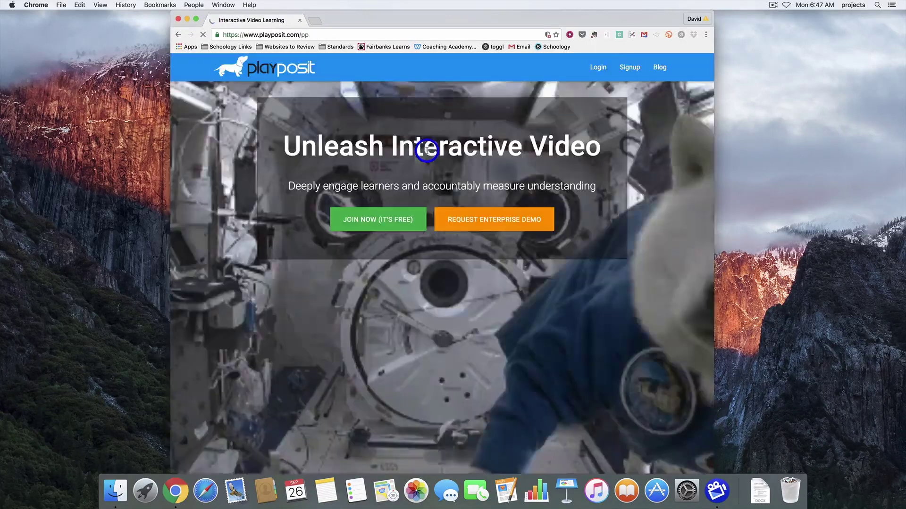
pyautogui.click(597, 68)
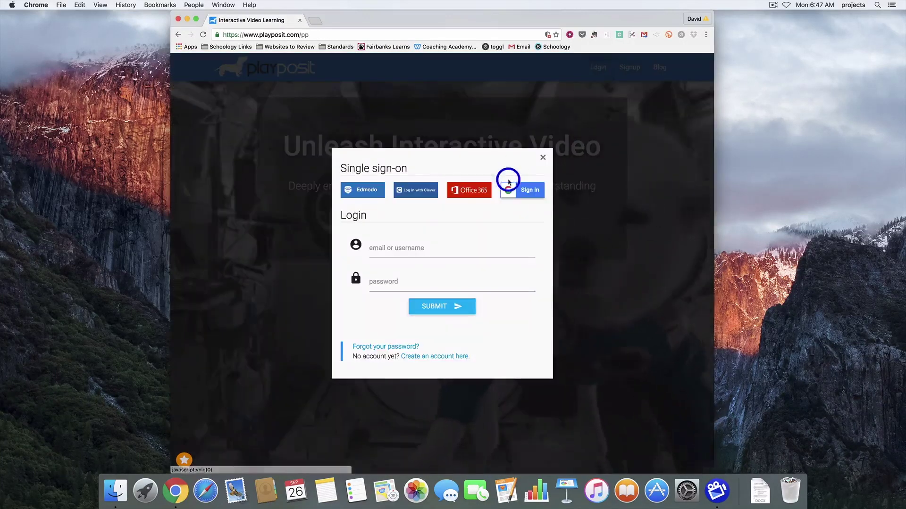
pyautogui.click(509, 188)
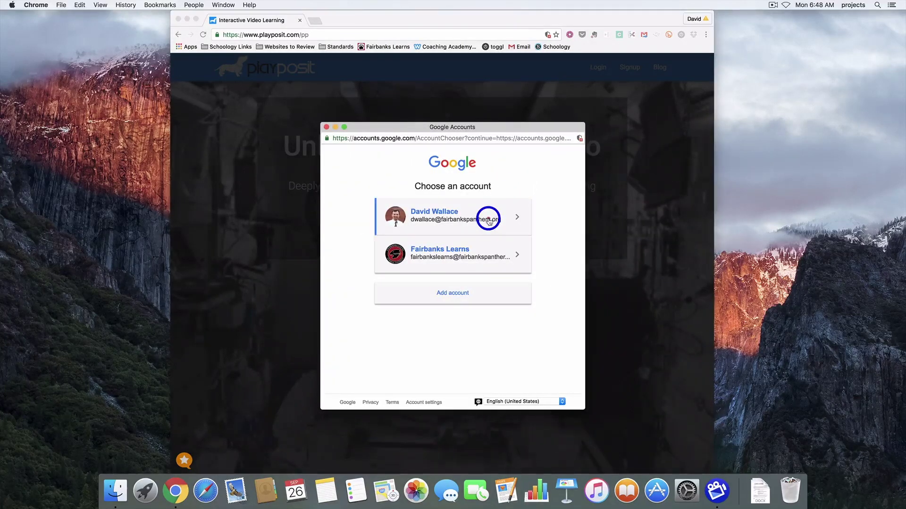
pyautogui.click(489, 219)
pyautogui.scroll(-3, 531, 283)
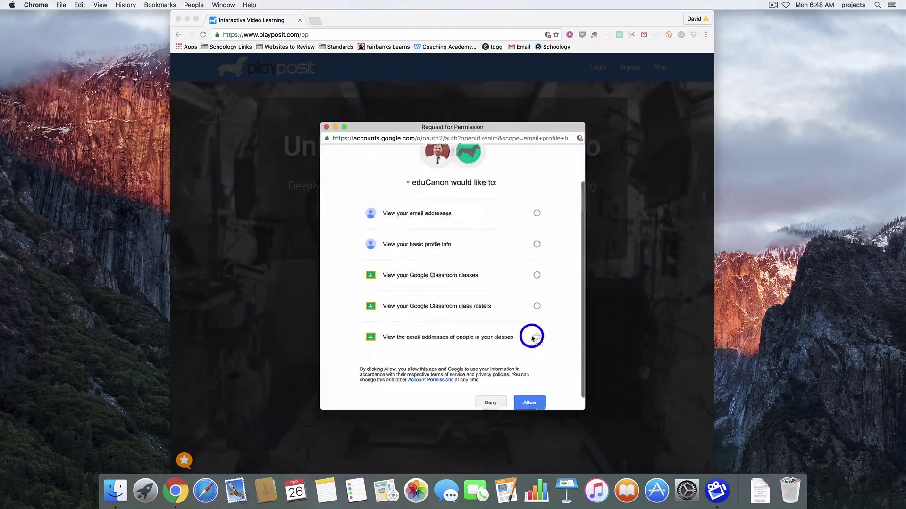
pyautogui.click(529, 403)
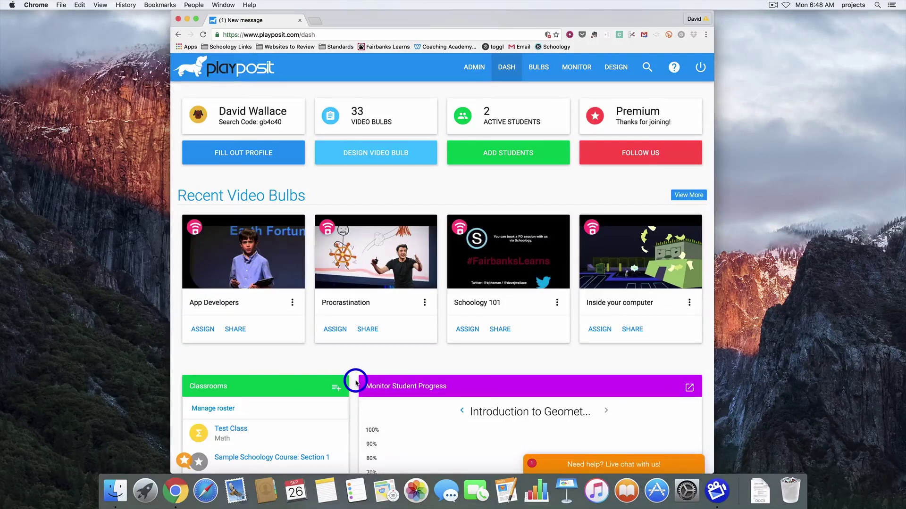
pyautogui.scroll(-3, 355, 382)
pyautogui.scroll(-2, 356, 382)
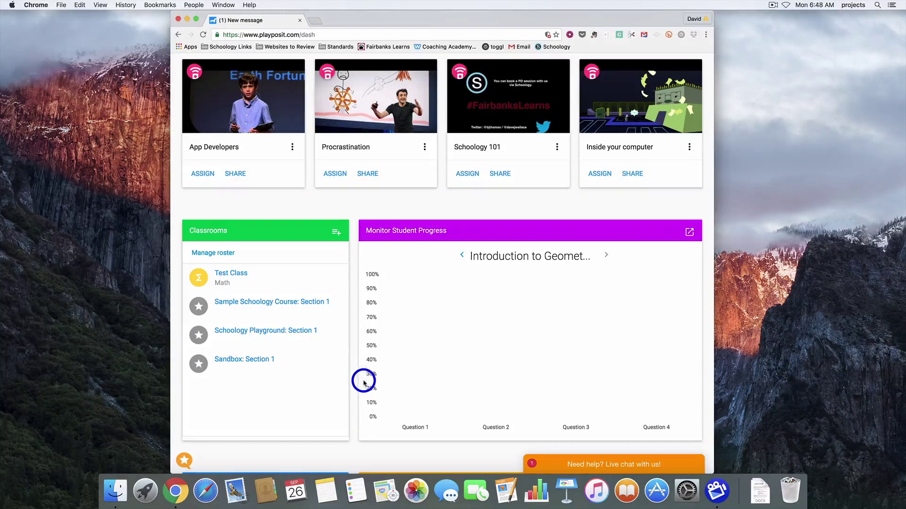
pyautogui.scroll(-5, 354, 387)
pyautogui.scroll(-5, 353, 387)
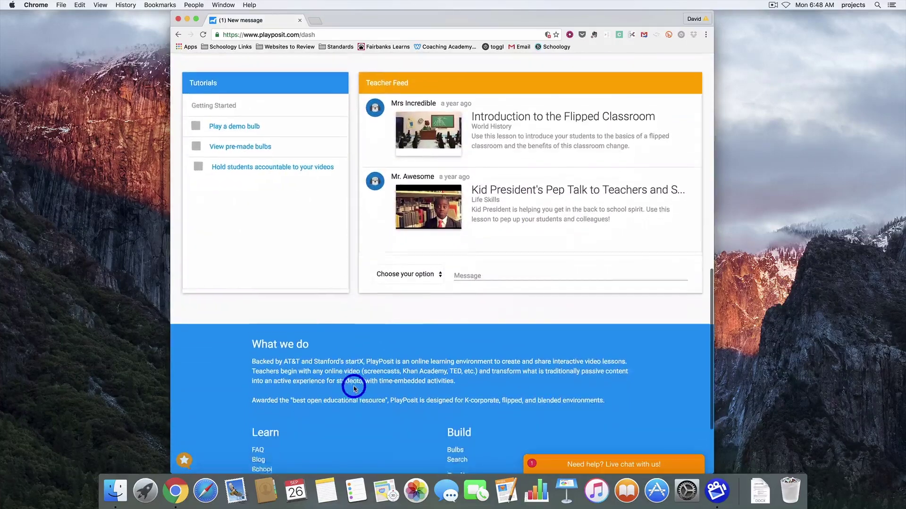
# Return to the top of the PlayPosit teacher dashboard after browsing it.
pyautogui.click(234, 67)
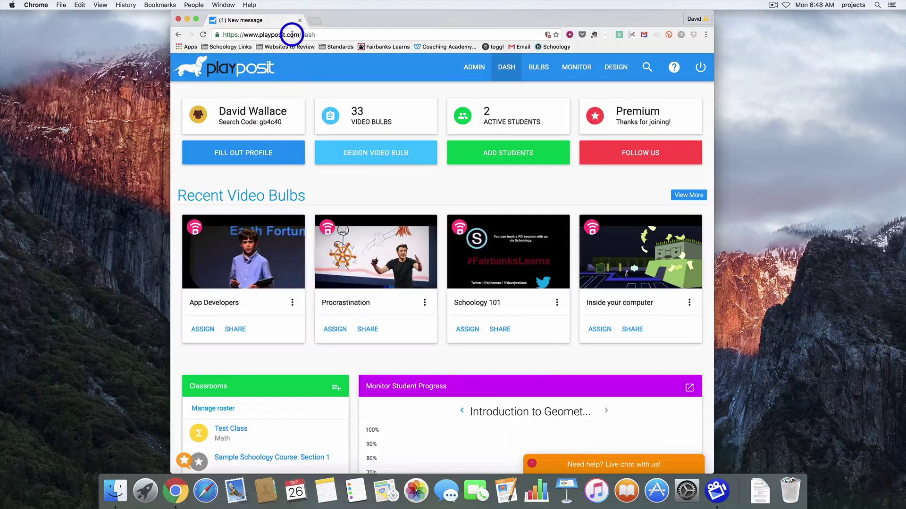